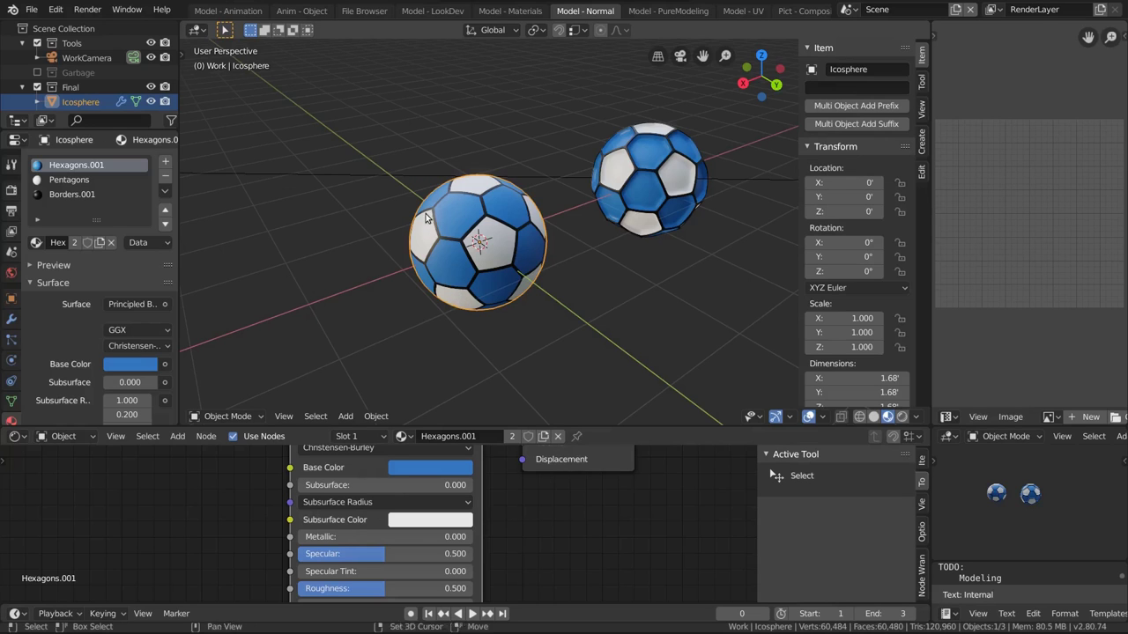
- Orbit around the two finished soccer balls and open the File menu
middle_drag(459, 295, 300, 212)
click(32, 8)
- Start a new General file and delete the default cube
mouse_move(48, 29)
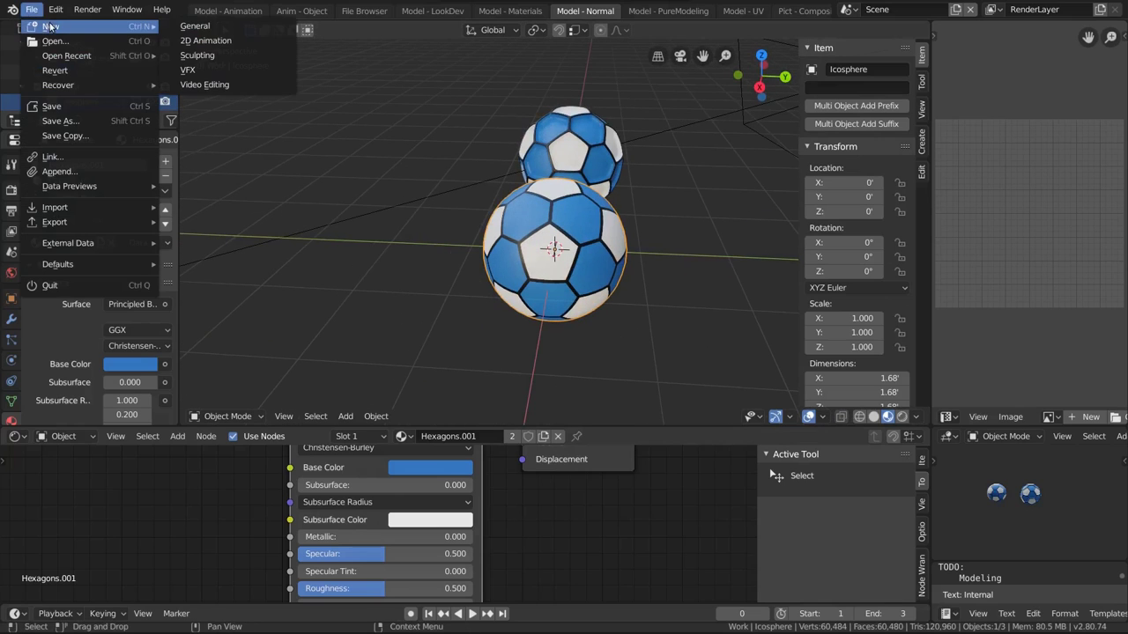
click(189, 28)
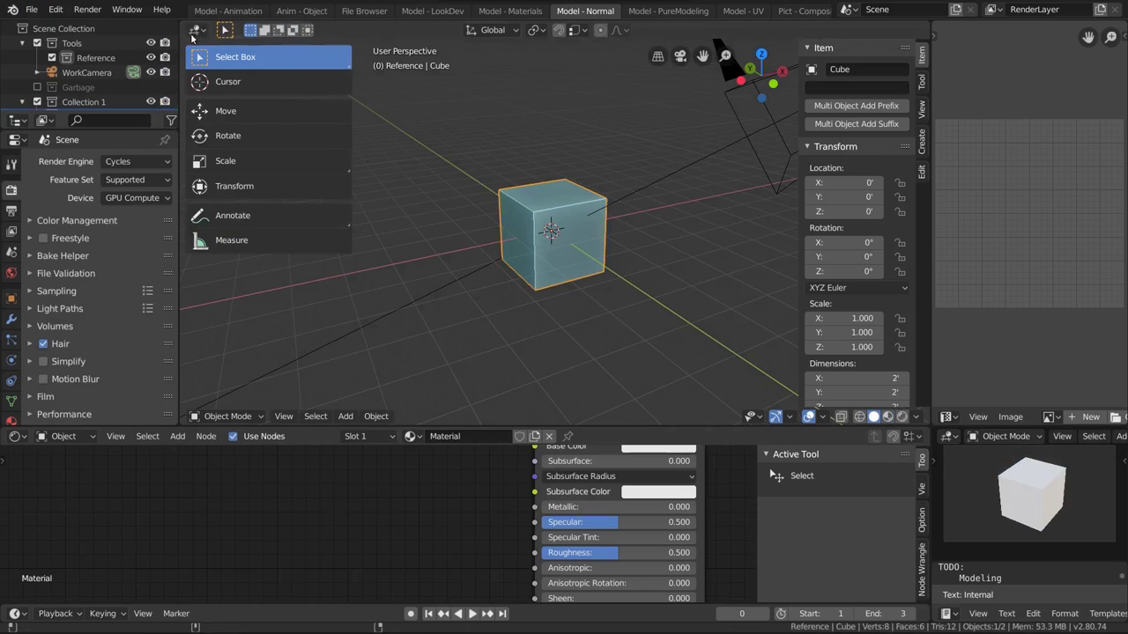
key(x)
click(548, 236)
mouse_move(551, 237)
middle_down()
mouse_move(534, 226)
mouse_move(551, 228)
middle_up()
- Add an Ico Sphere and set its Subdivisions to 1
key(shift+a)
mouse_move(551, 228)
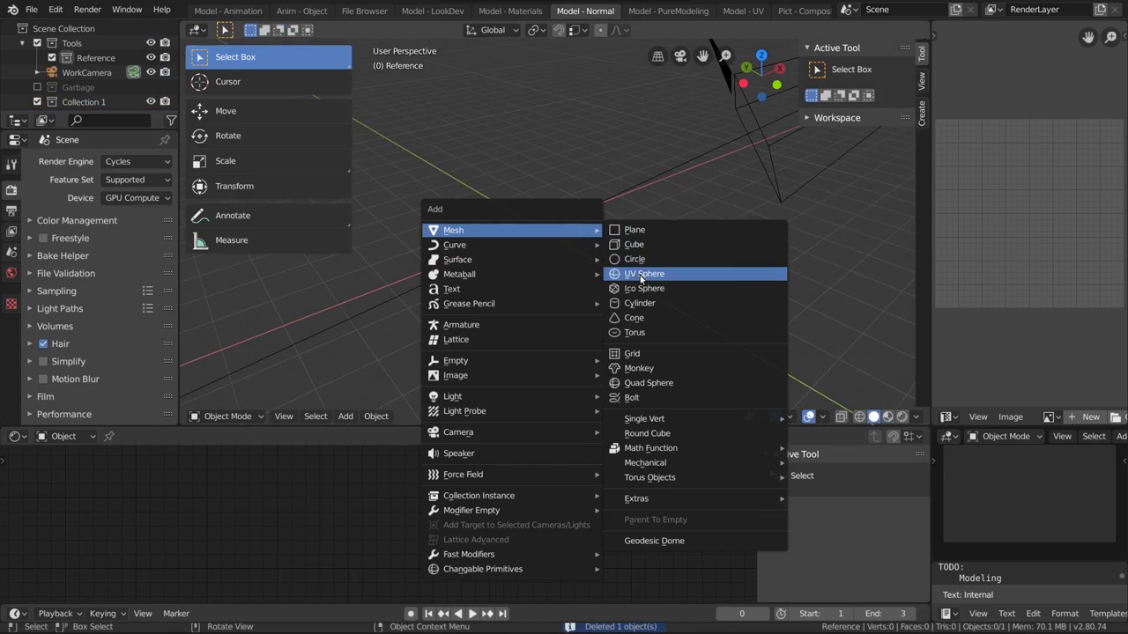
click(629, 289)
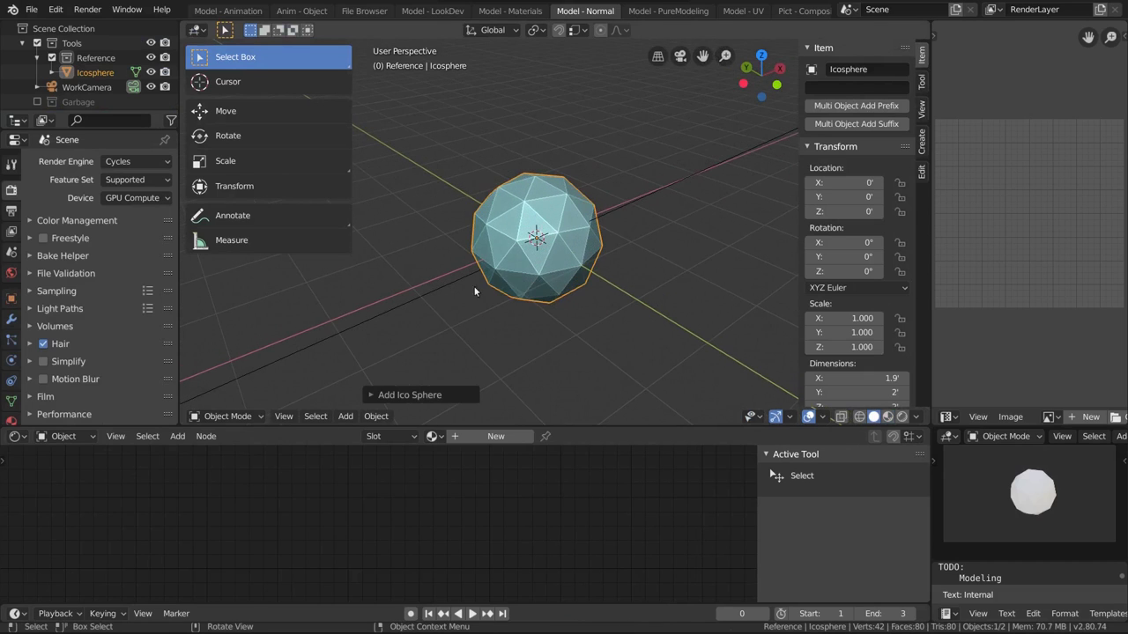
click(370, 395)
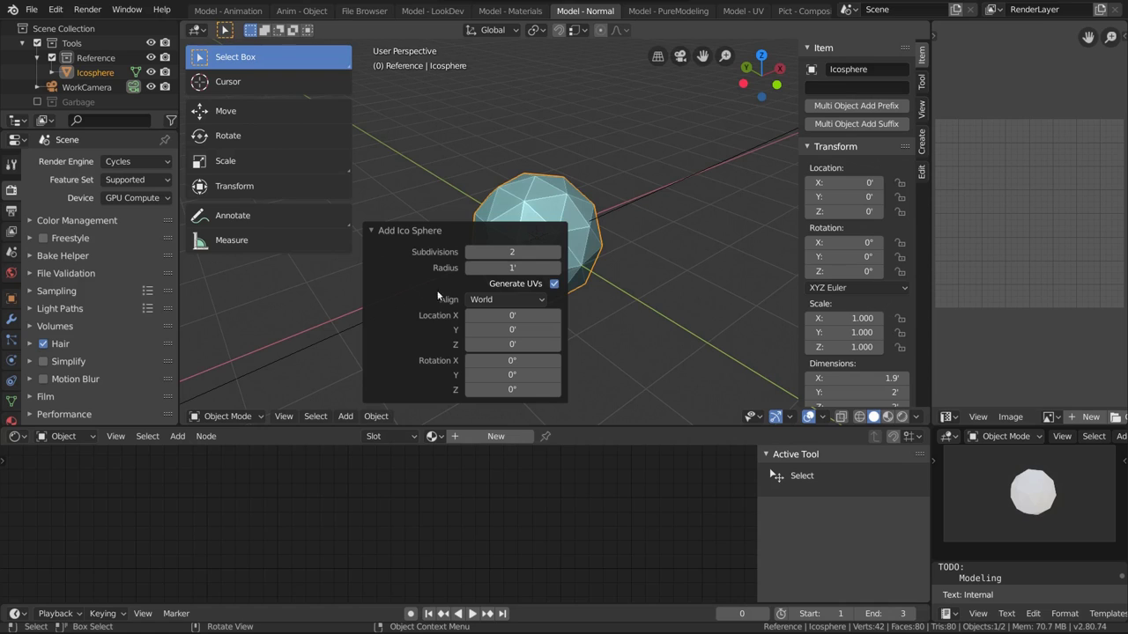
click(470, 253)
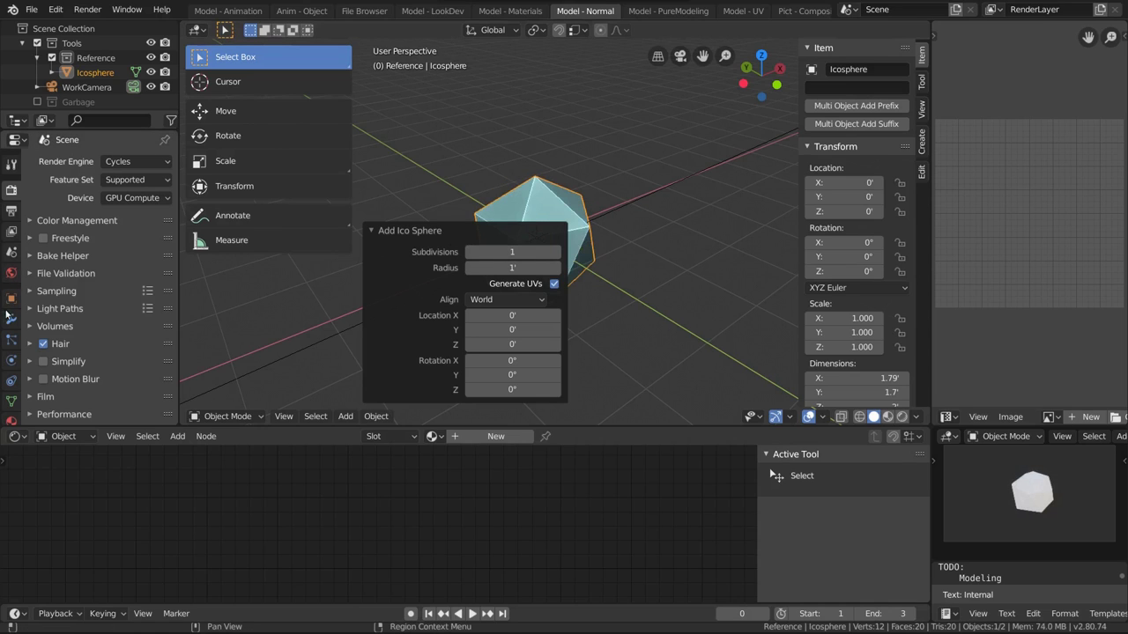
- Add three empty material slots to the icosphere and widen the Properties panel
scroll(12, 402, down, 2)
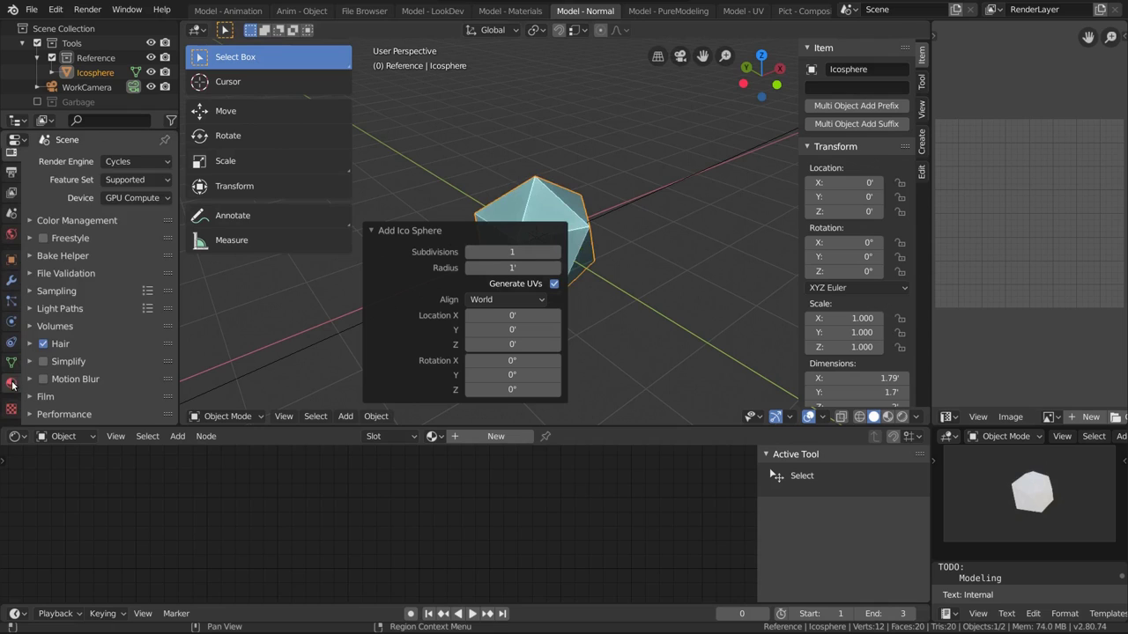
click(12, 383)
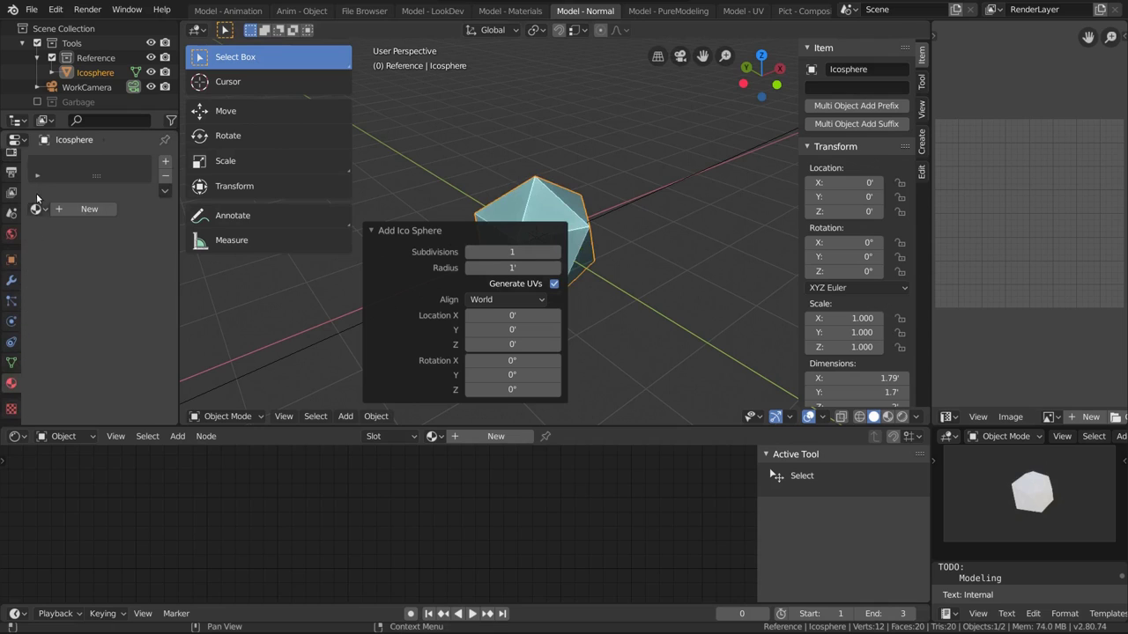
click(165, 162)
click(166, 162)
click(166, 163)
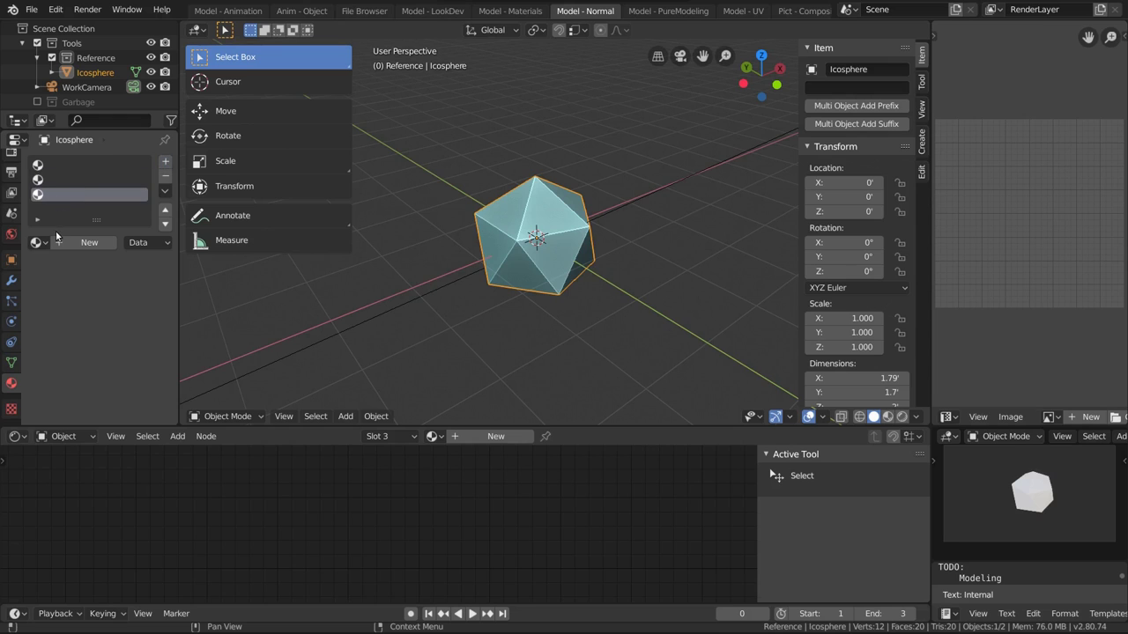
drag(179, 265, 241, 265)
- Create new materials named Hexagons and Pentagons in the first two slots
click(45, 165)
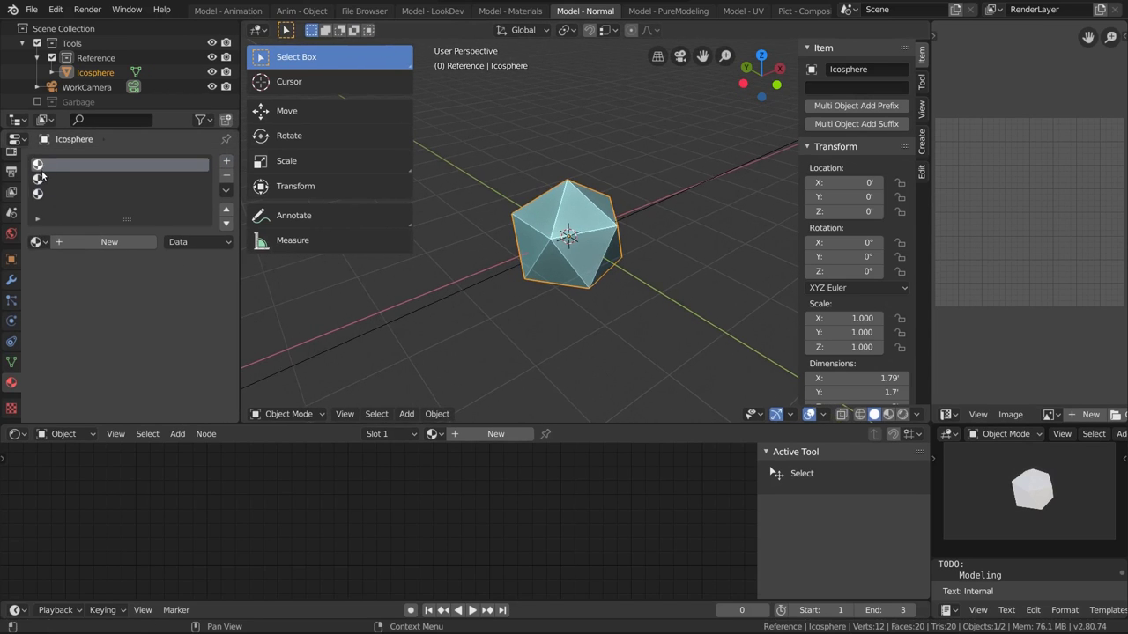
click(76, 242)
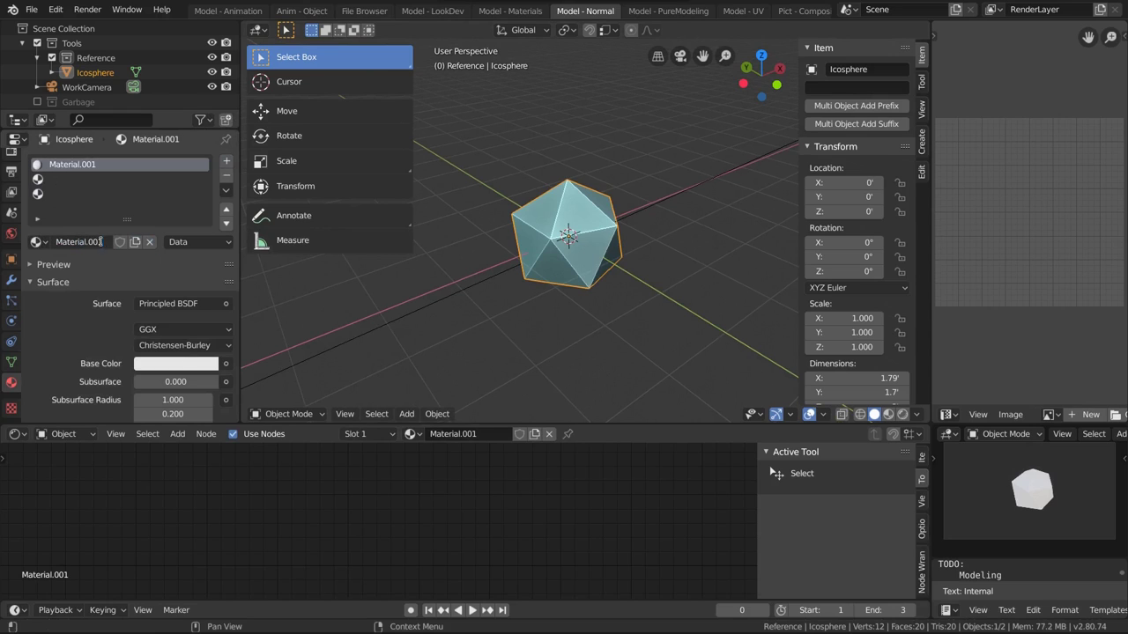
text(He)
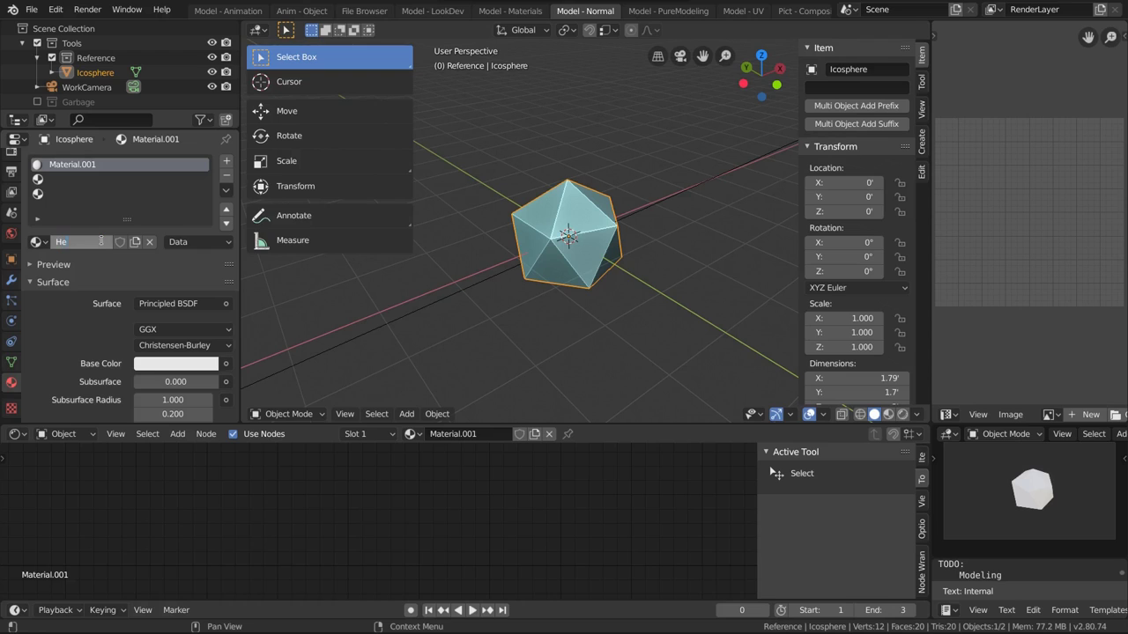
text(xagons)
key(Return)
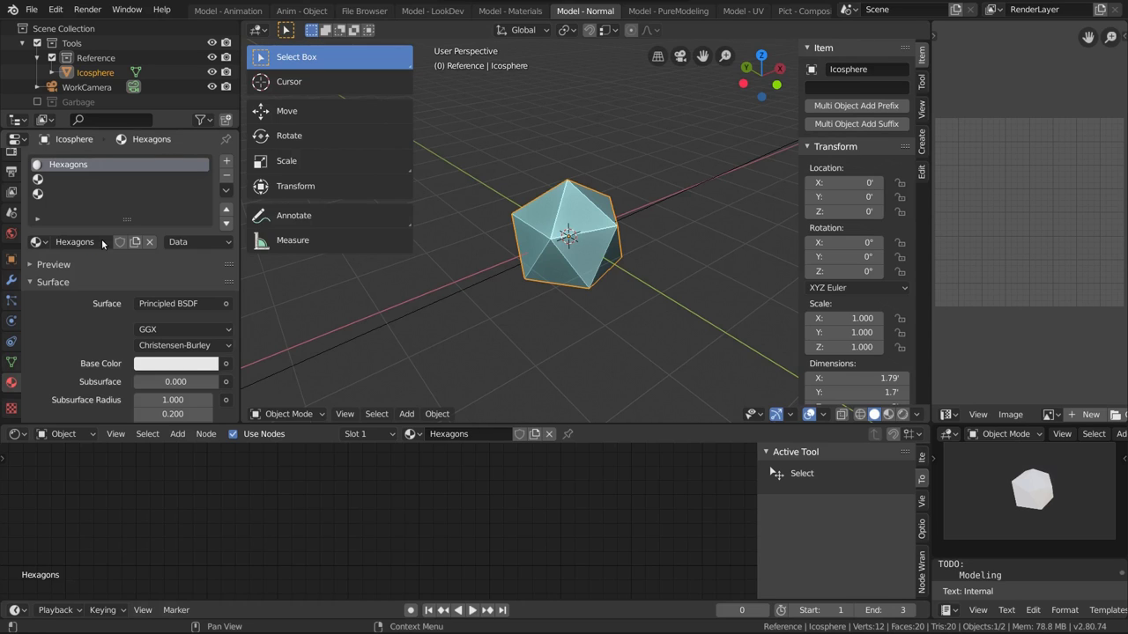
click(40, 180)
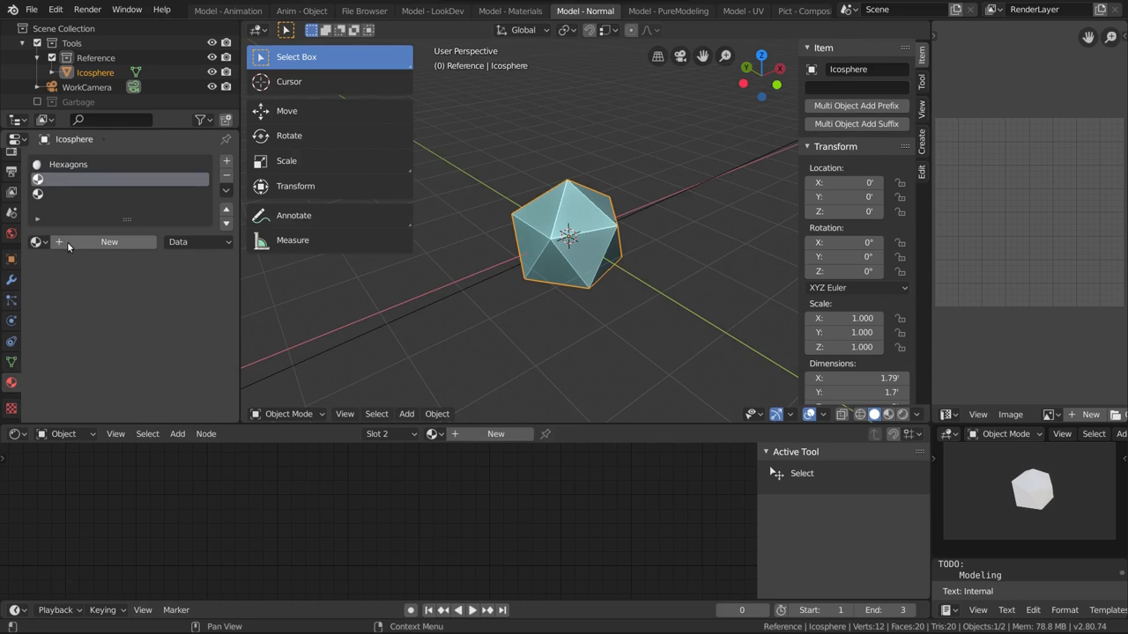
click(67, 241)
double_click(74, 244)
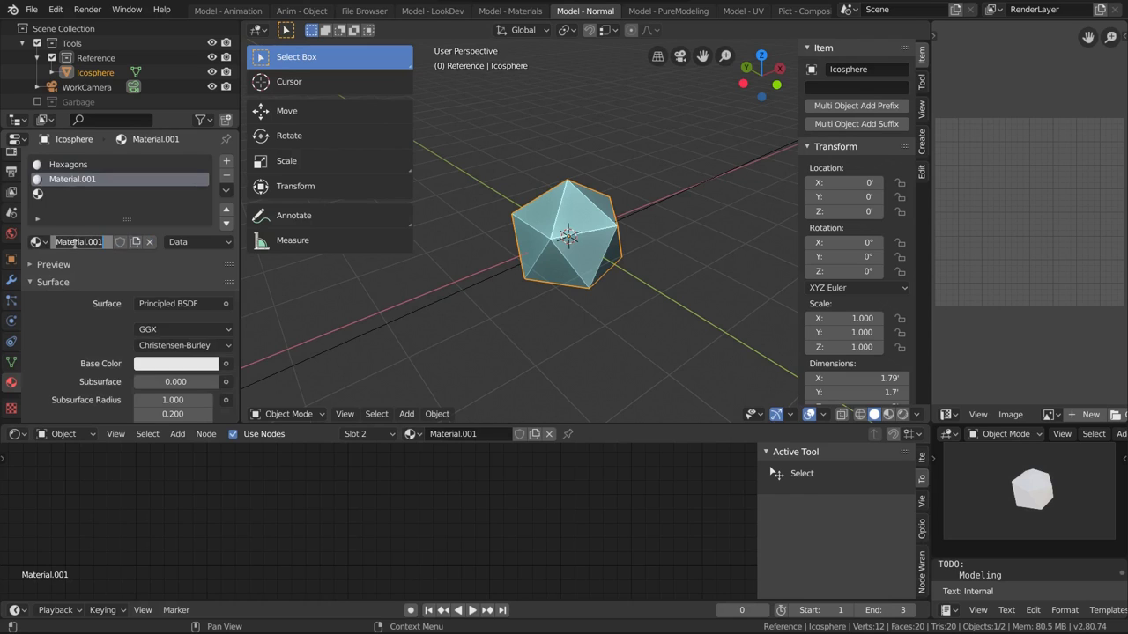
text(Pentagons)
key(Return)
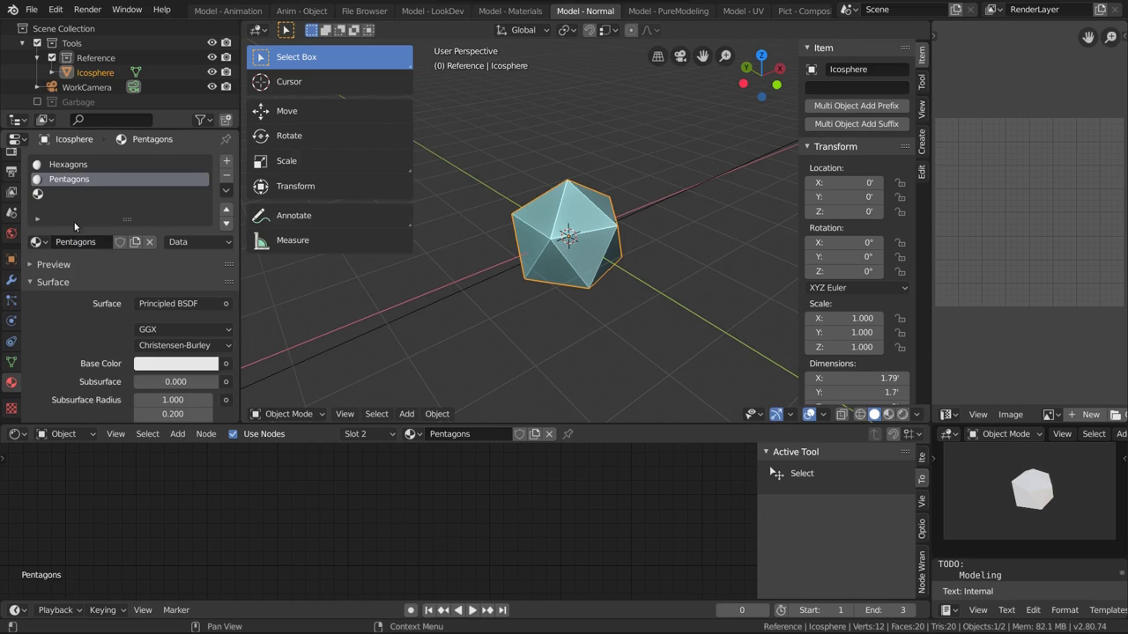
- Create a new material named Borders in the third slot
click(47, 194)
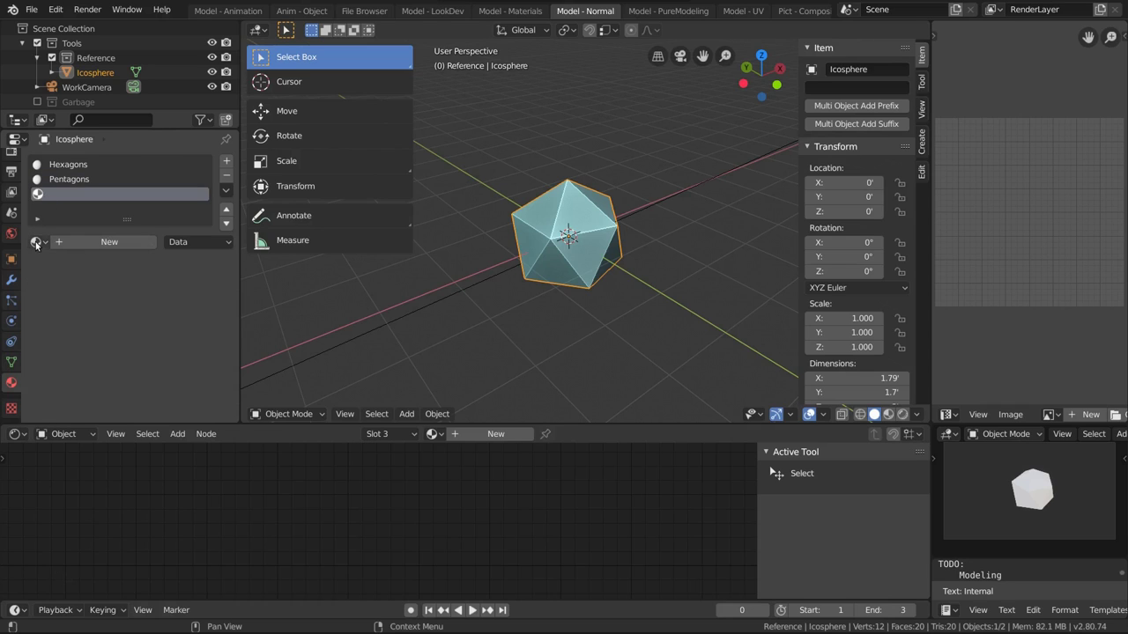
click(77, 243)
click(80, 243)
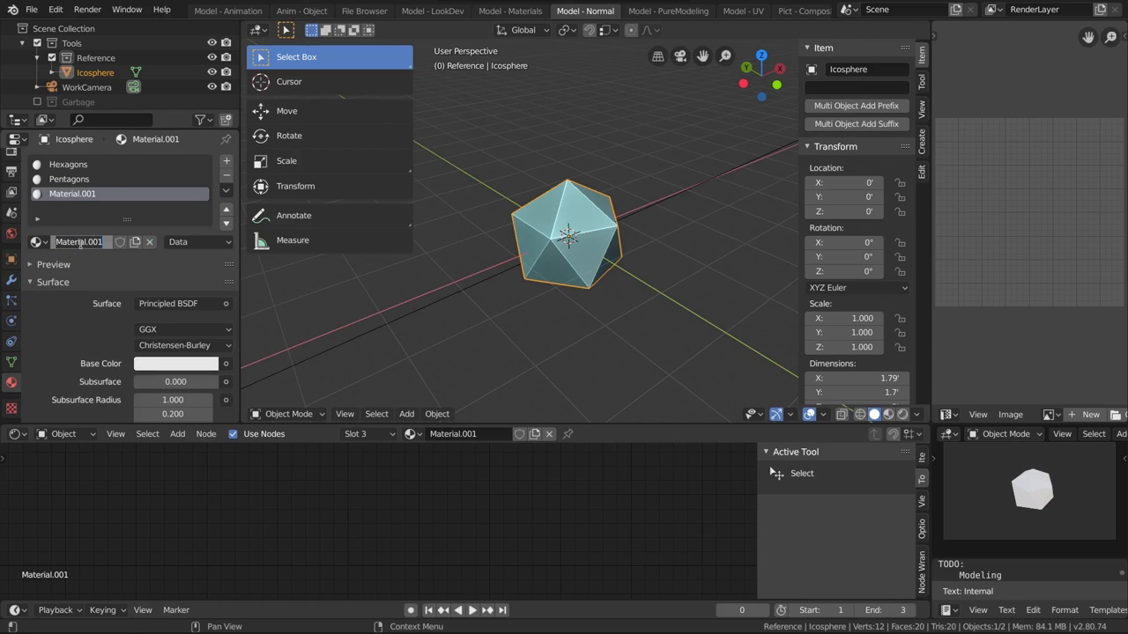
text(Borders)
key(Return)
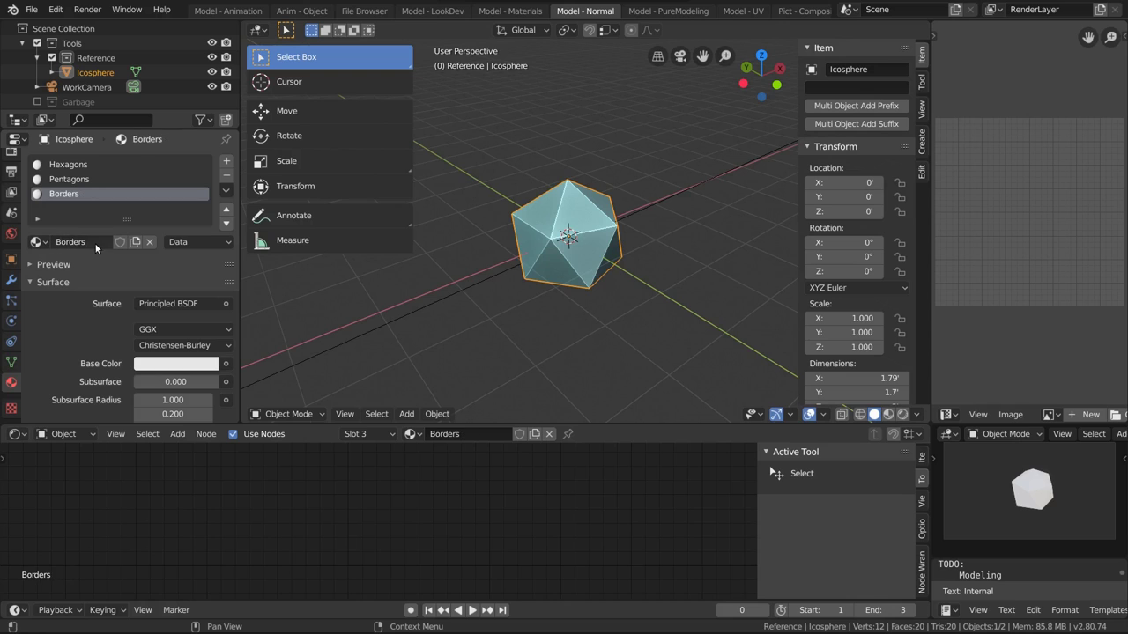
- Make the Hexagons material's base colour blue
click(66, 165)
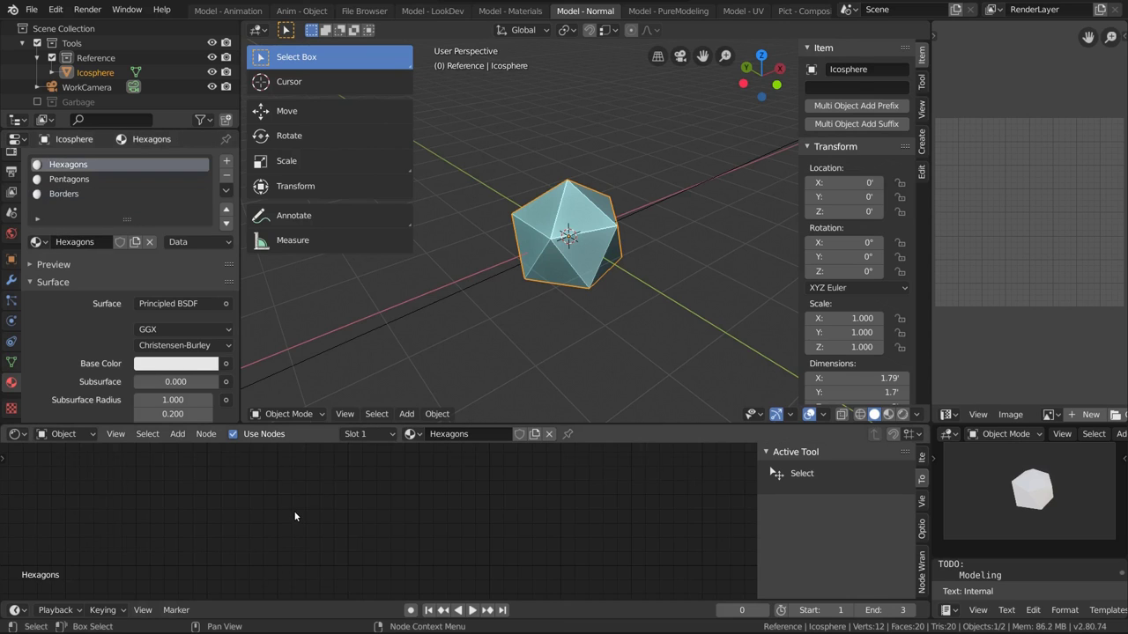
scroll(304, 506, up, 5)
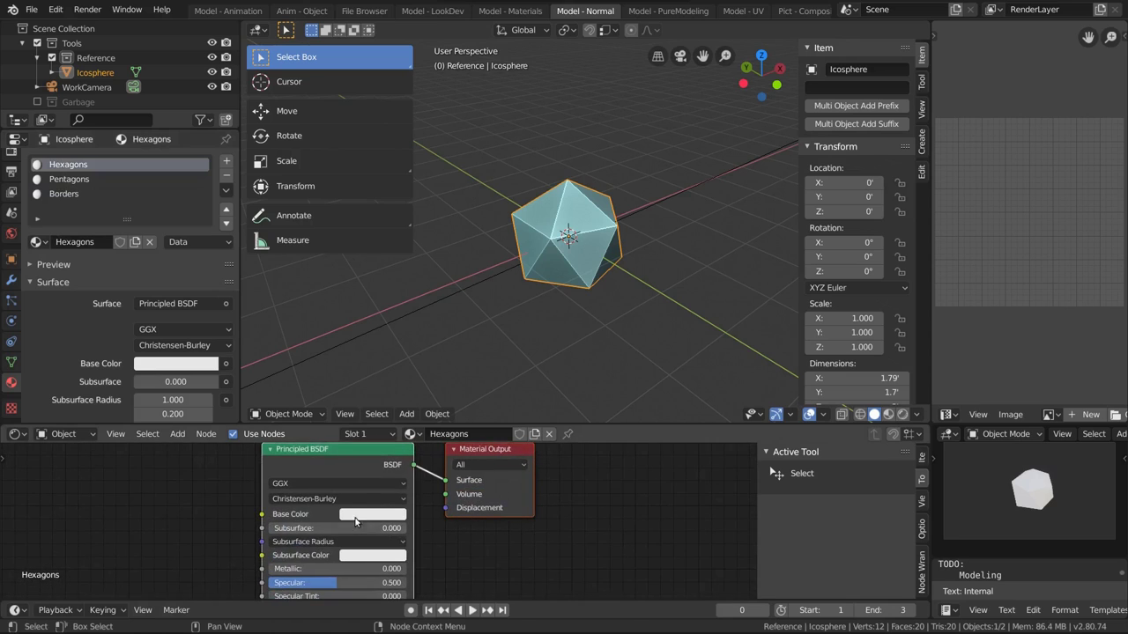
click(370, 513)
click(413, 363)
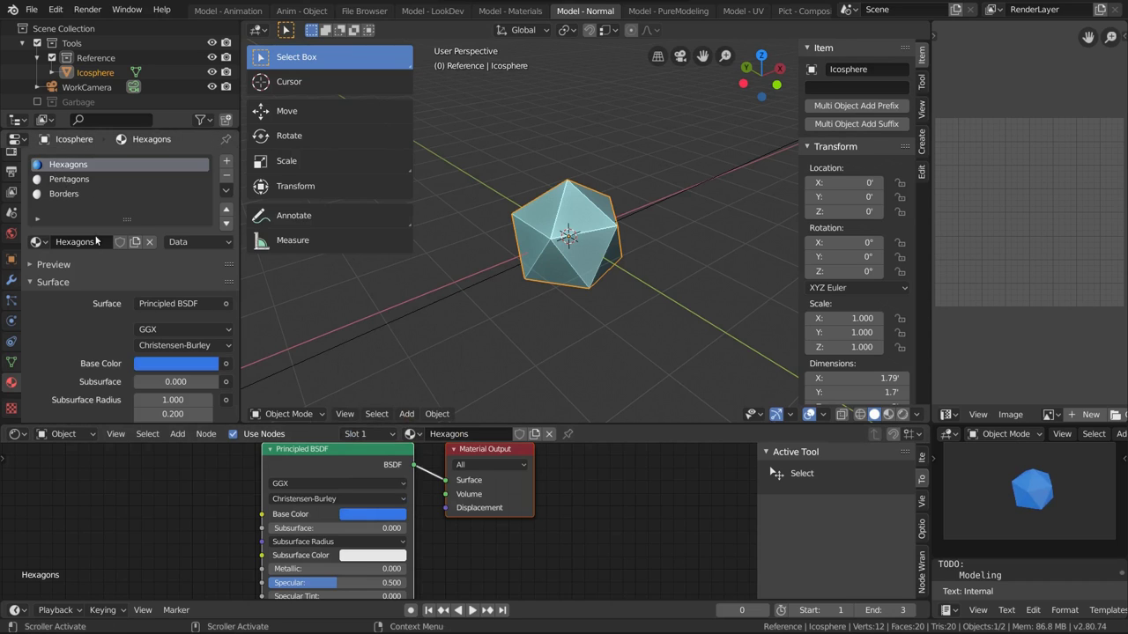
- Leave Pentagons white and make the Borders base colour black
click(71, 180)
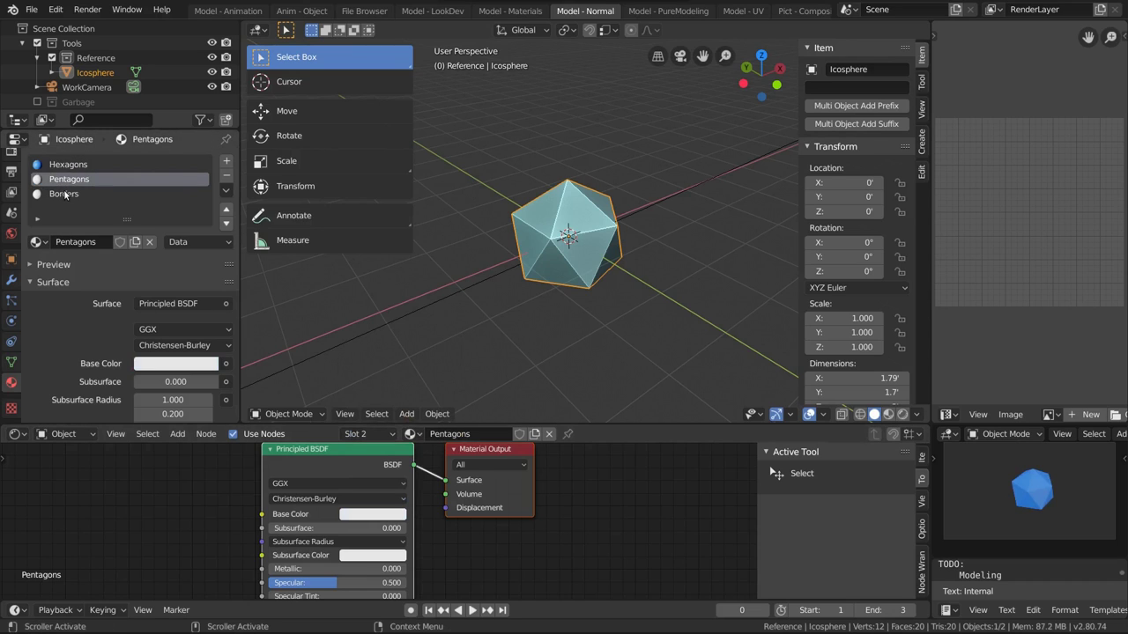
click(64, 195)
click(370, 514)
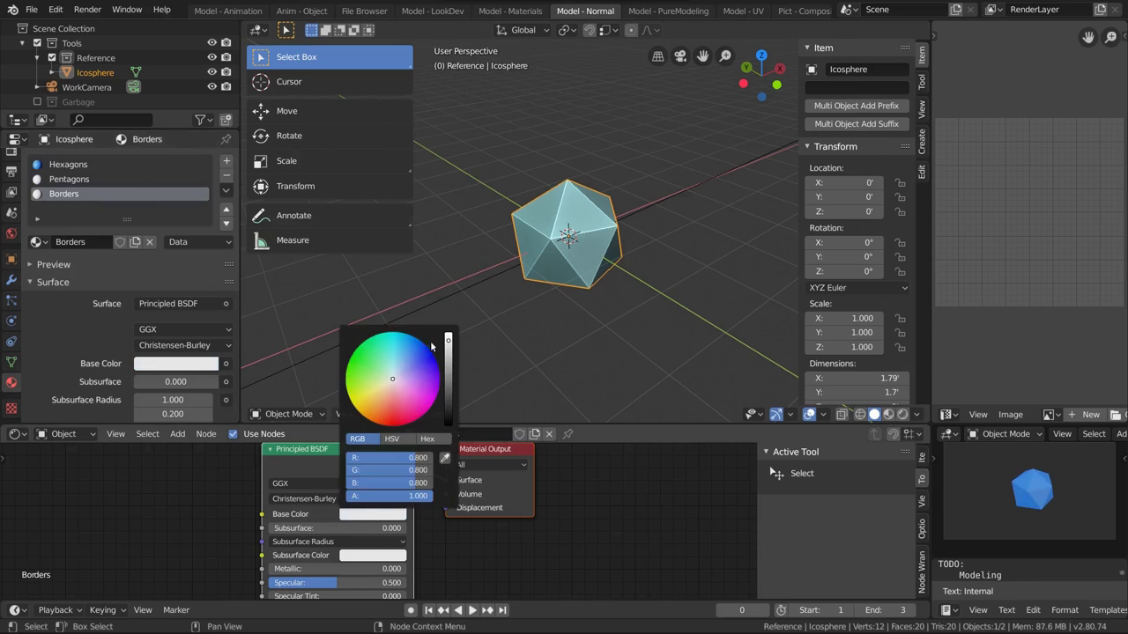
click(447, 413)
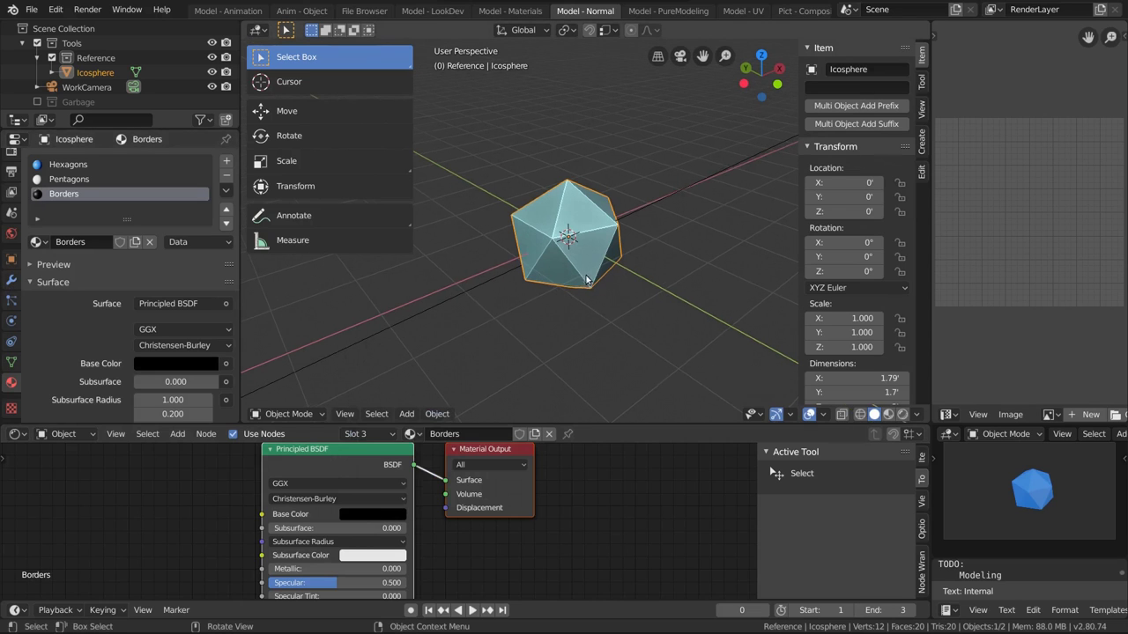
- Show the icosphere in Material Preview, zoomed in, with its Modifier properties displayed
click(506, 243)
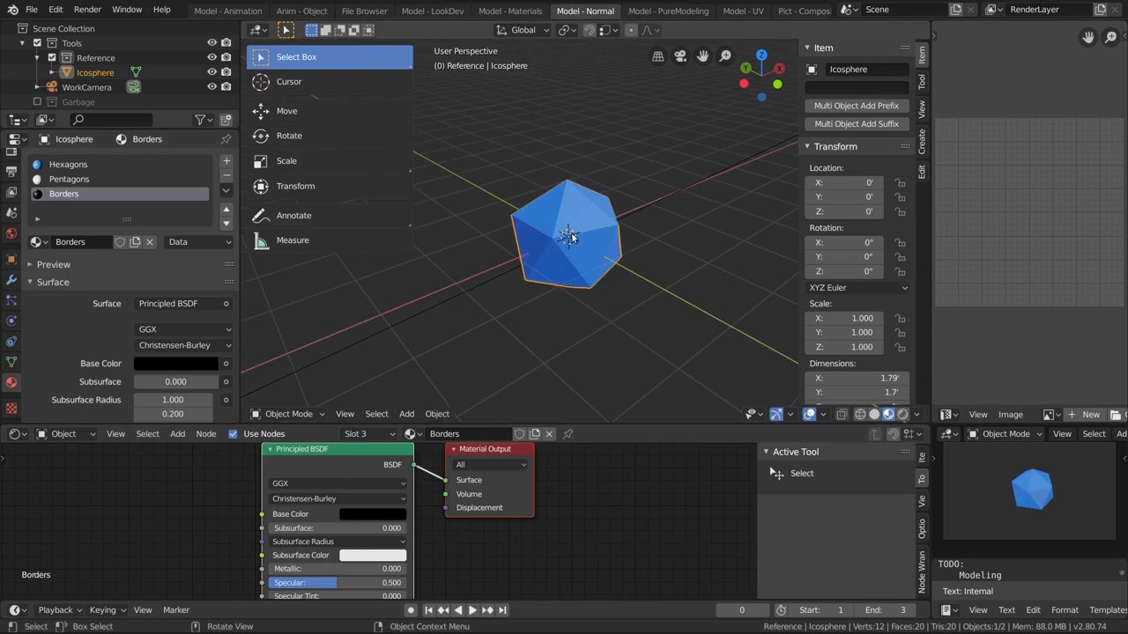
scroll(548, 235, up, 3)
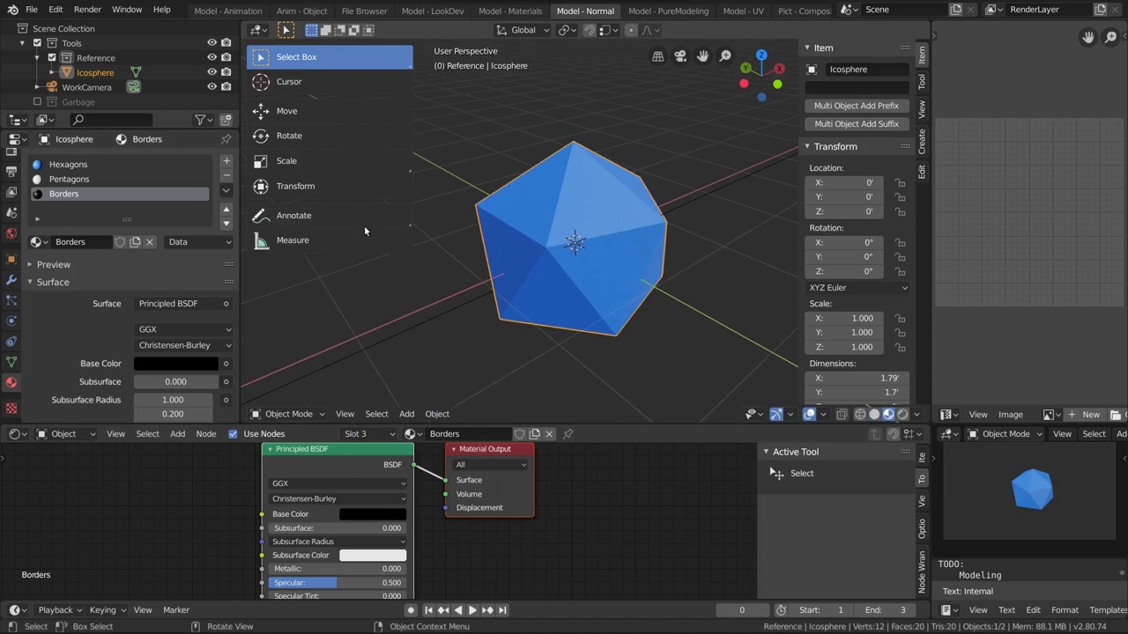
click(10, 281)
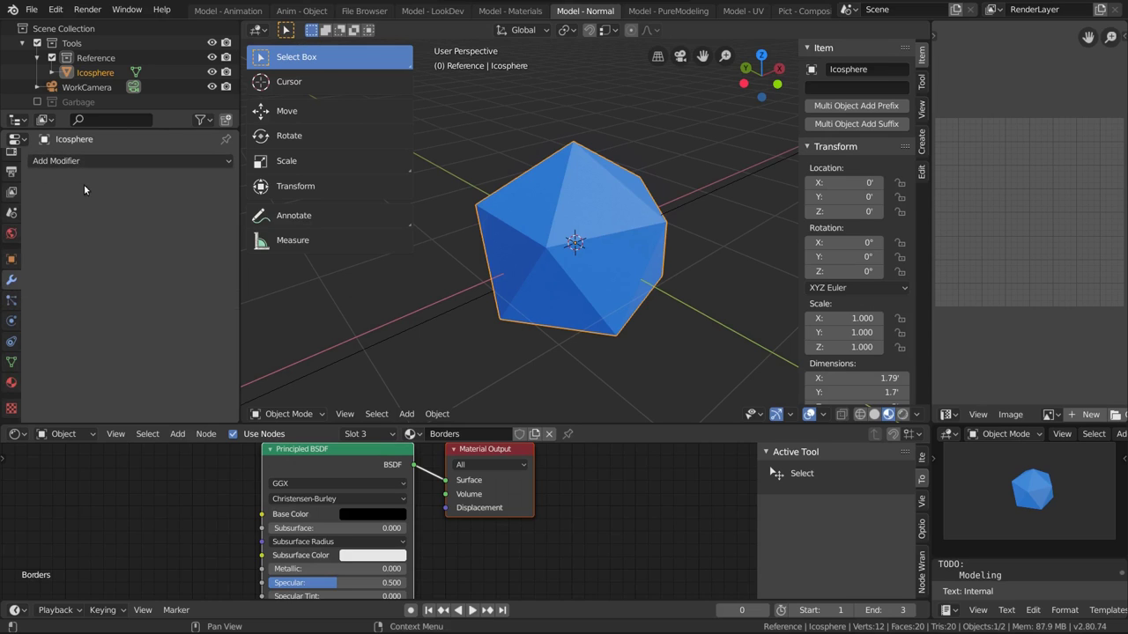
- Add a Bevel modifier with Only Vertices, material 1 and width about 0.357
middle_drag(557, 242, 593, 255)
click(45, 159)
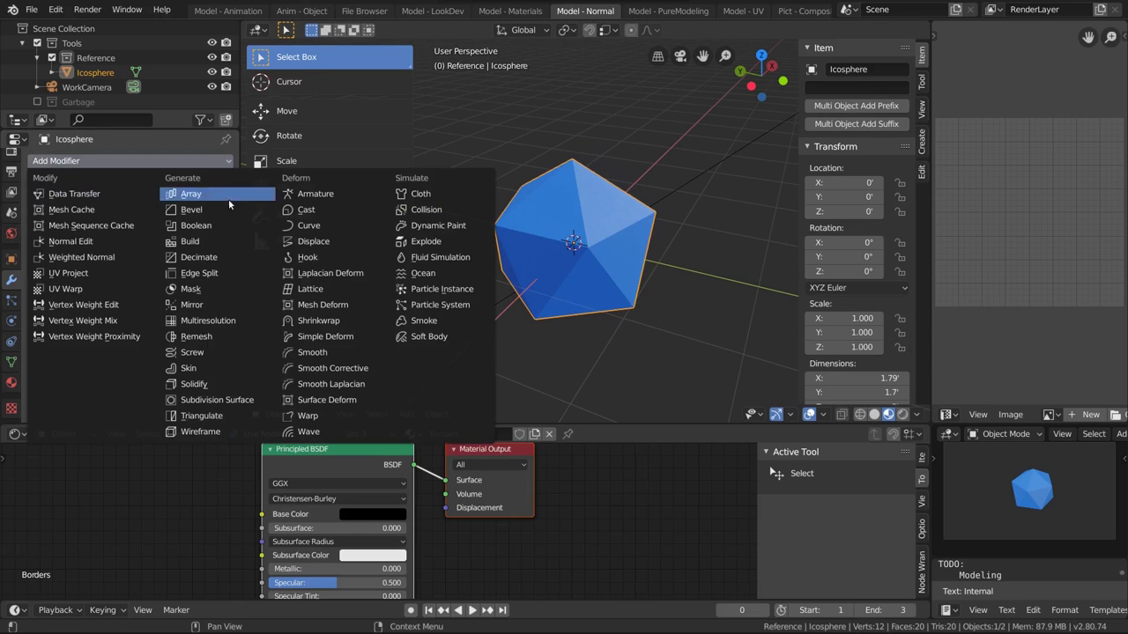
click(194, 211)
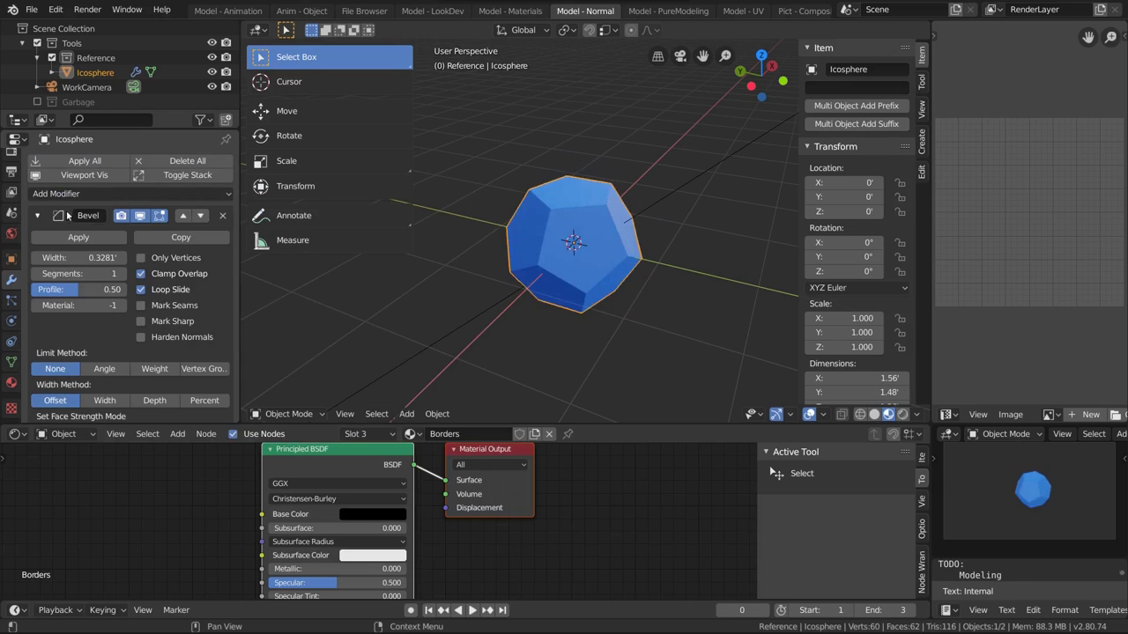
click(141, 260)
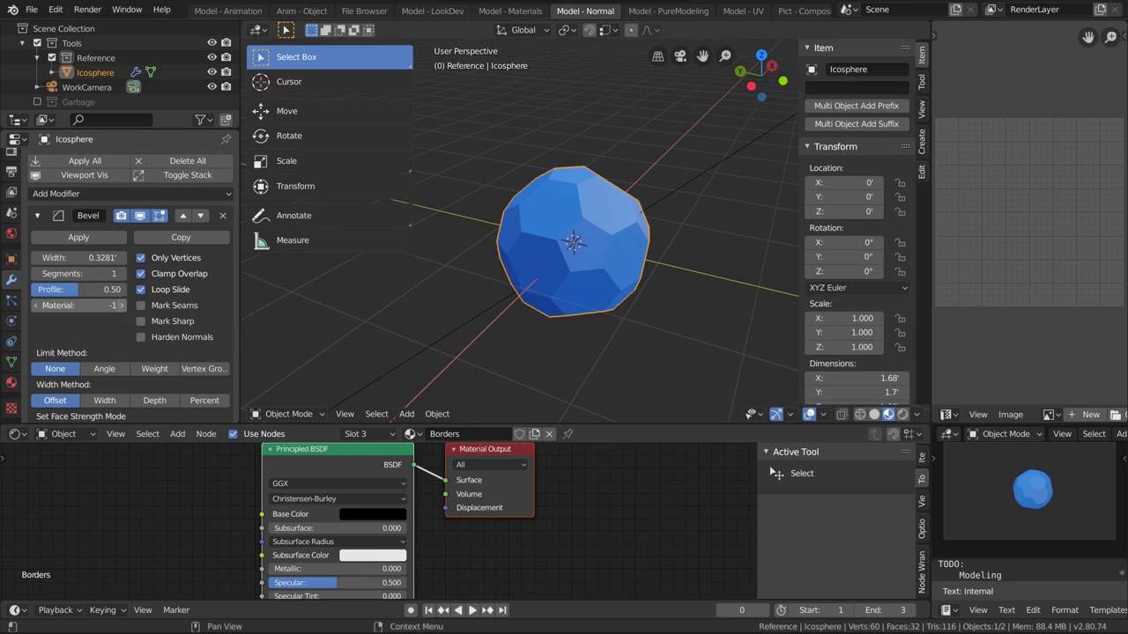
click(121, 305)
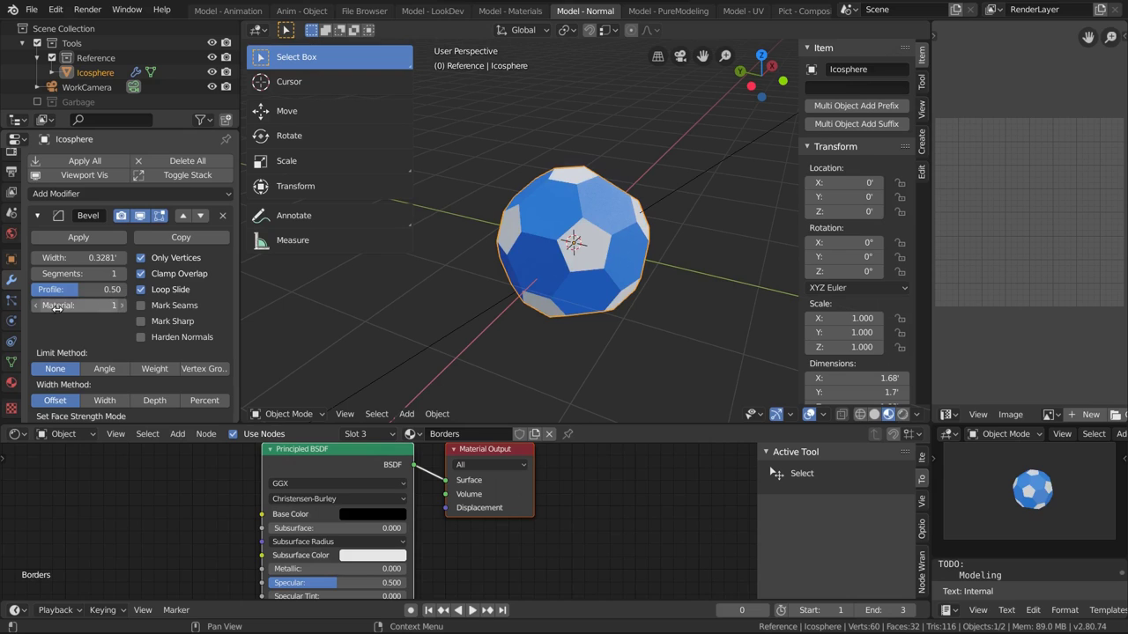
drag(77, 257, 92, 257)
middle_drag(564, 251, 611, 238)
scroll(580, 236, up, 3)
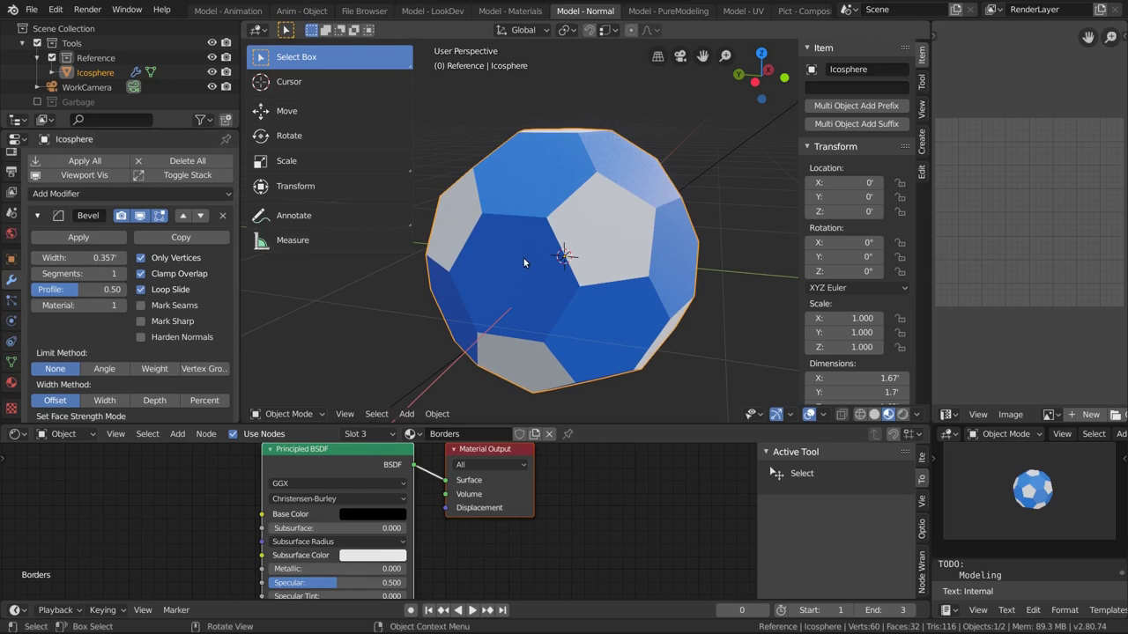
scroll(527, 260, down, 2)
scroll(559, 274, up, 2)
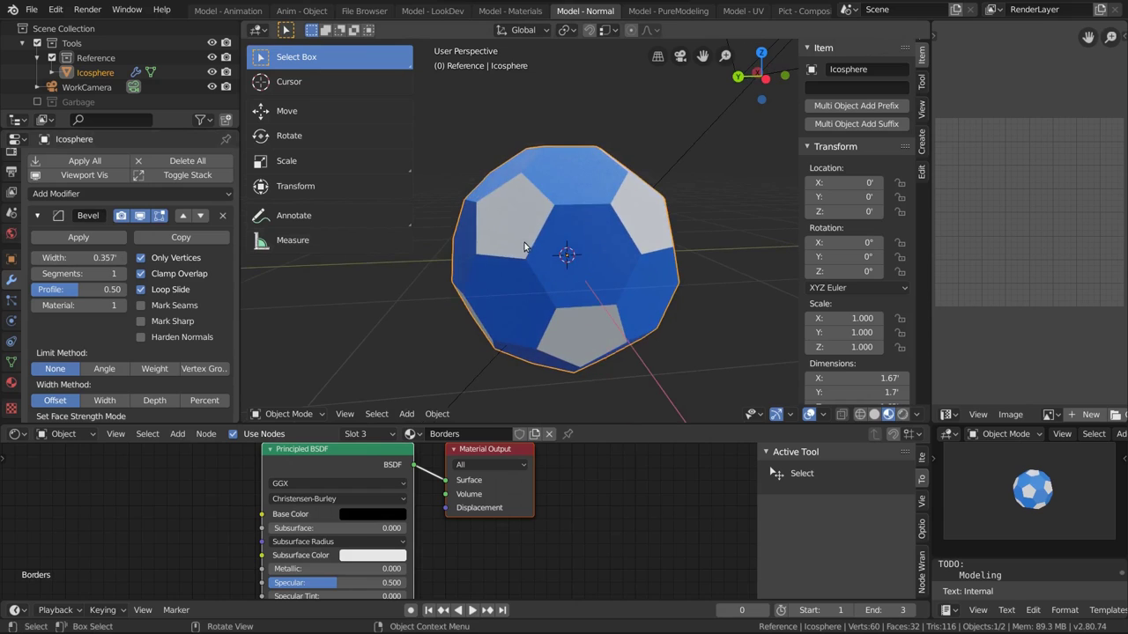
- Add a second Bevel modifier using material 2 with width about 0.022
click(120, 194)
click(196, 241)
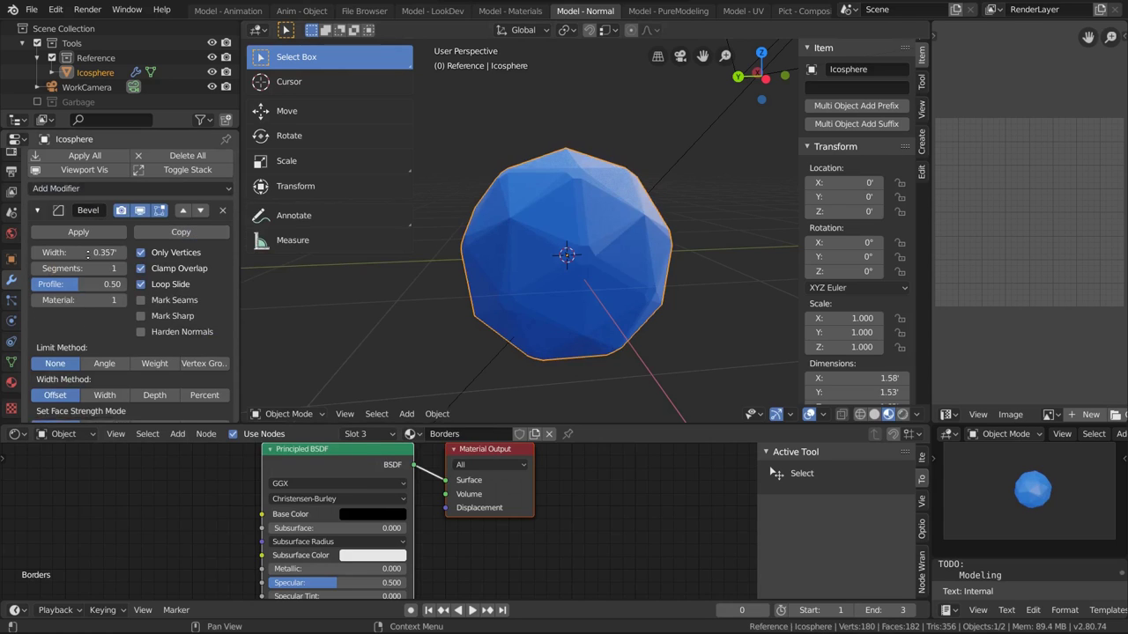
scroll(87, 252, down, 8)
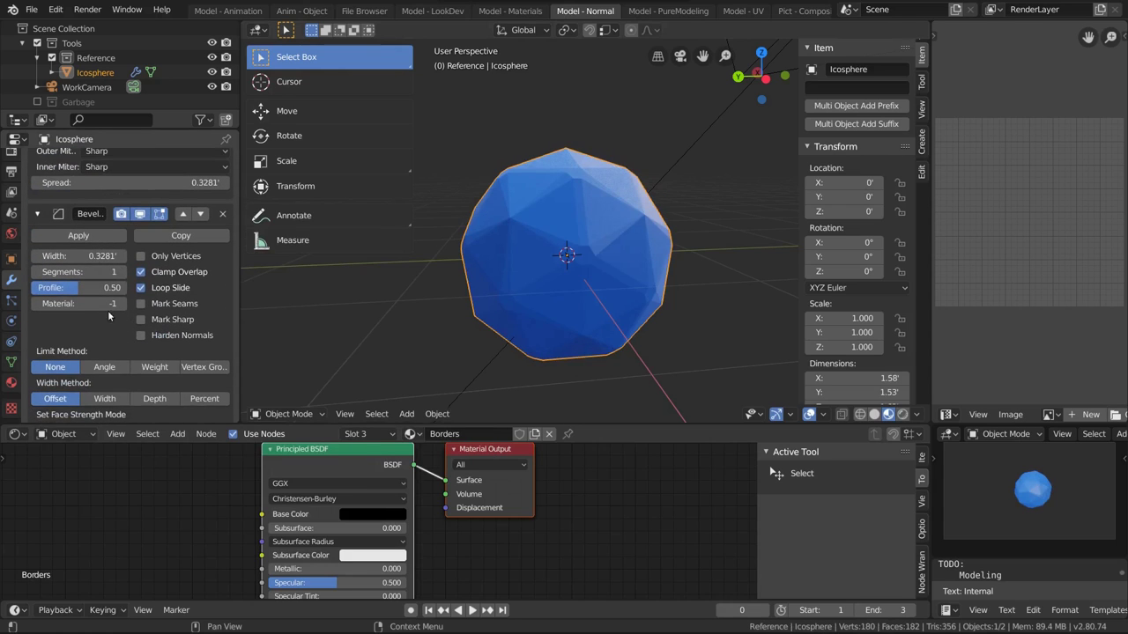
click(118, 303)
click(118, 304)
click(118, 303)
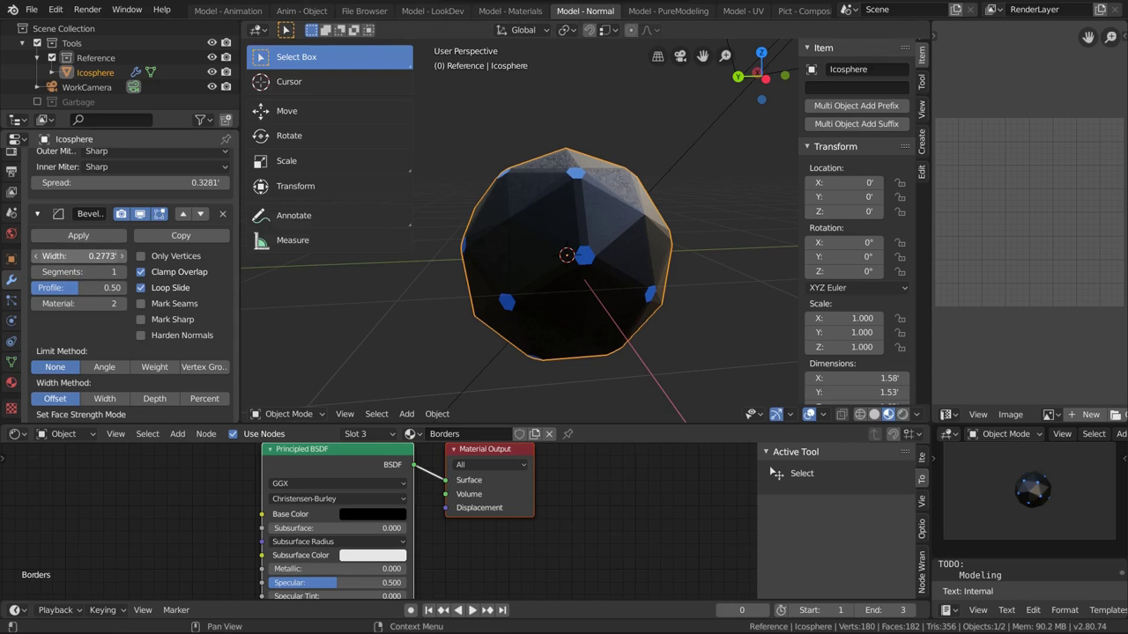
drag(79, 255, 23, 256)
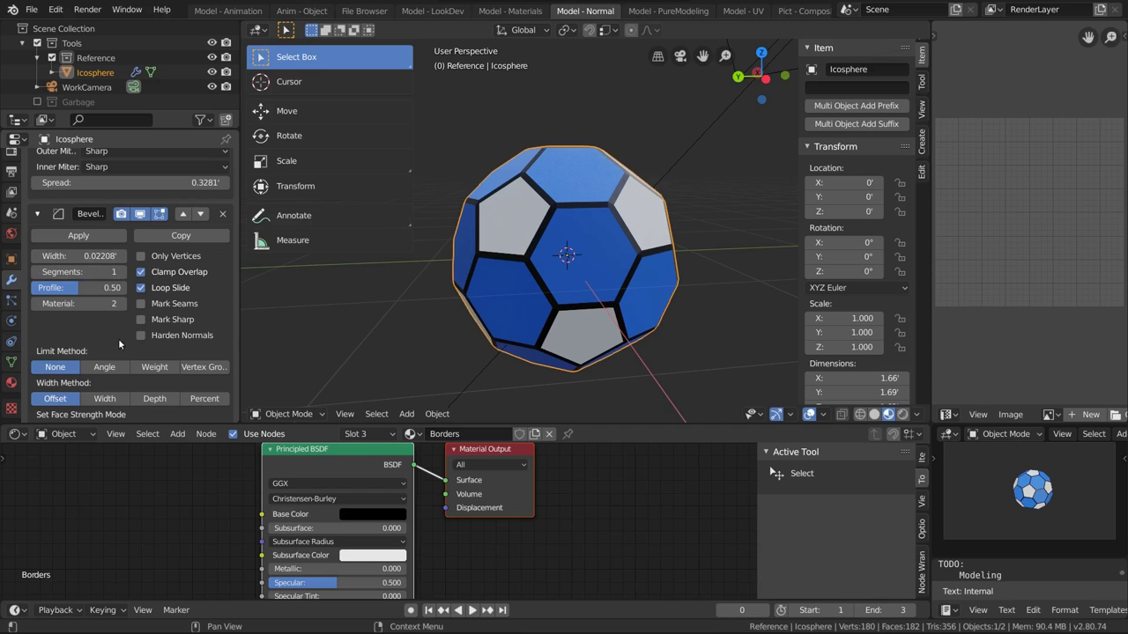
scroll(118, 339, down, 3)
middle_drag(451, 258, 494, 282)
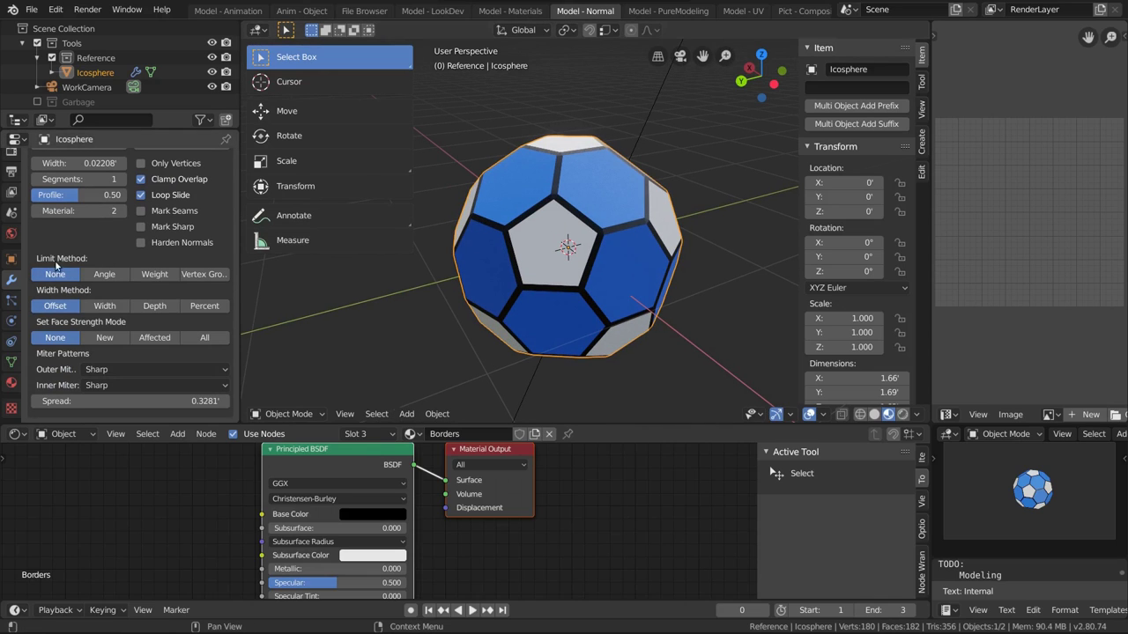
key(ctrl+z)
key(ctrl+z)
scroll(139, 190, up, 3)
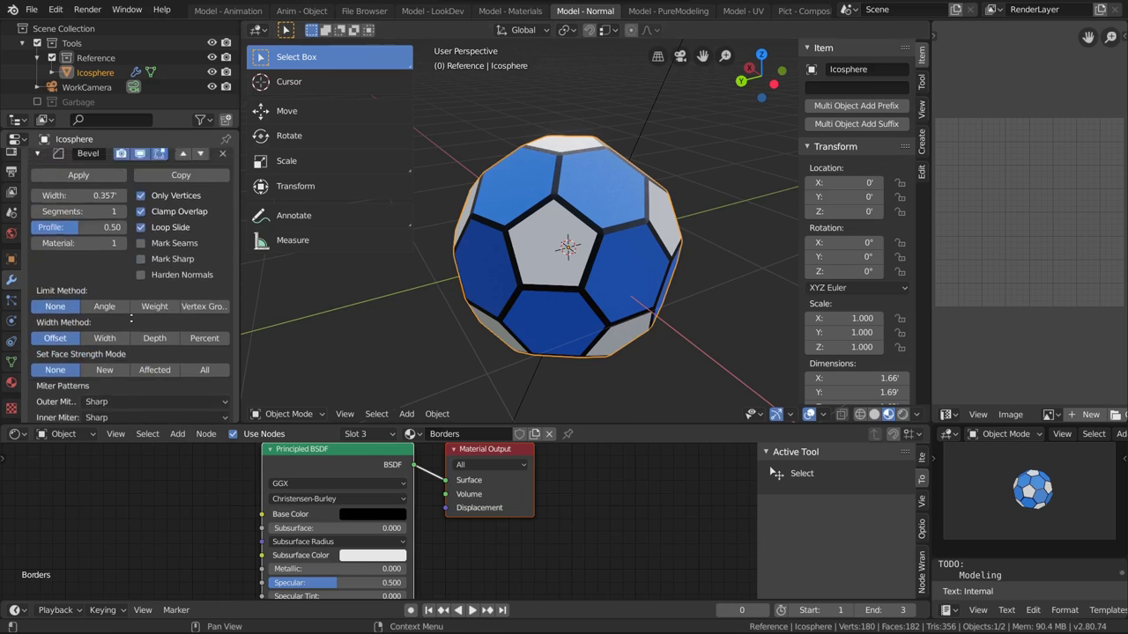
- Add a Subdivision Surface modifier using the Simple method instead of Catmull-Clark
click(139, 191)
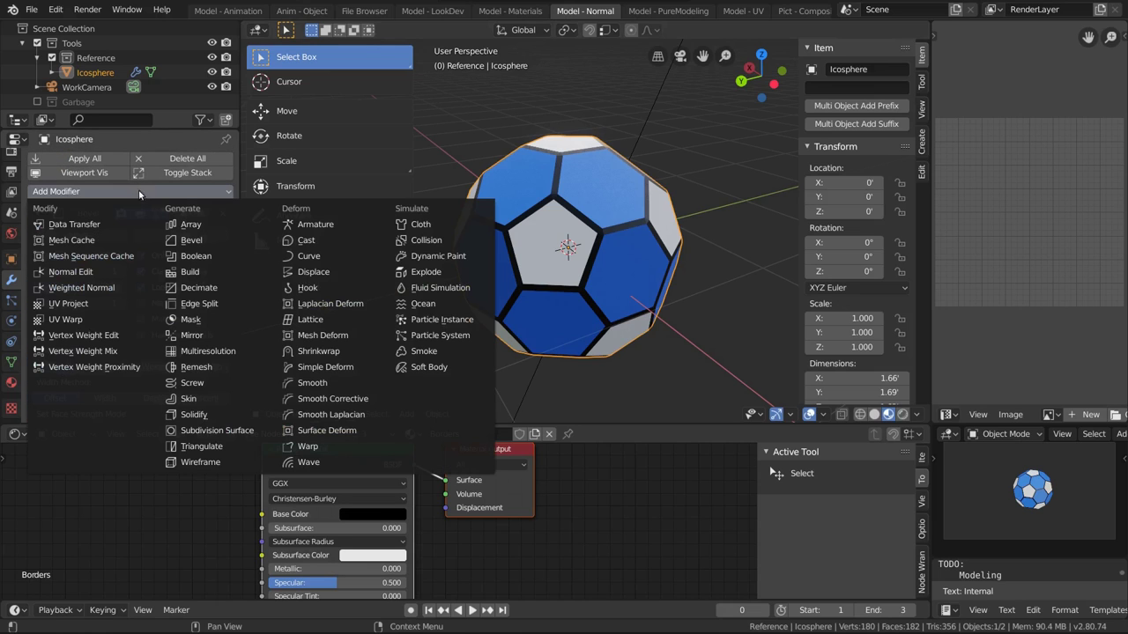
click(212, 430)
scroll(154, 373, down, 3)
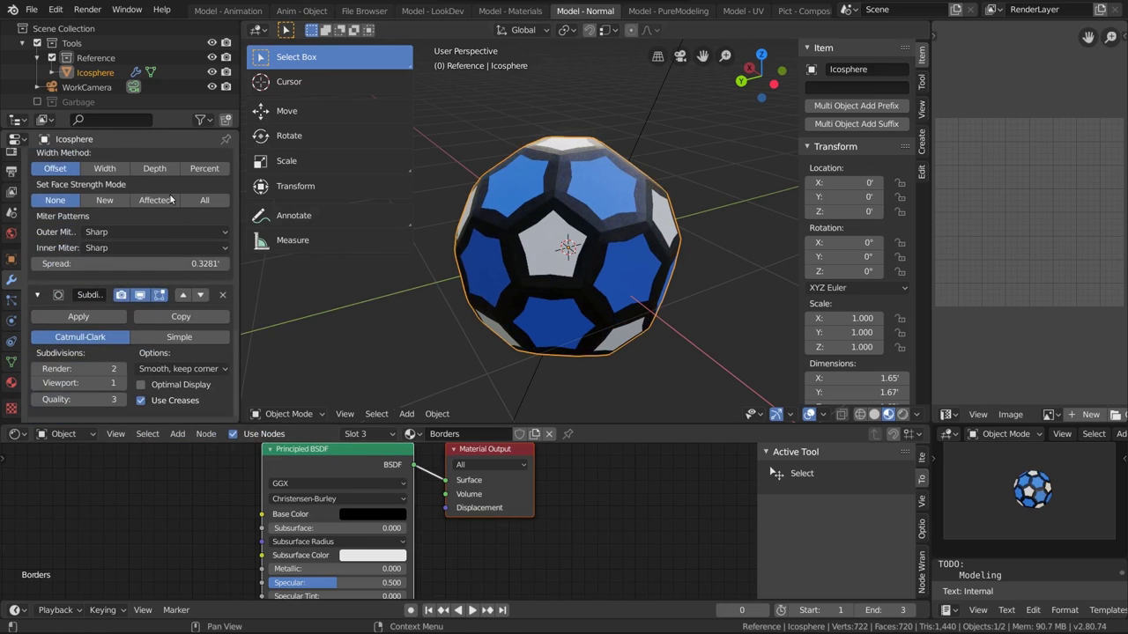
click(172, 340)
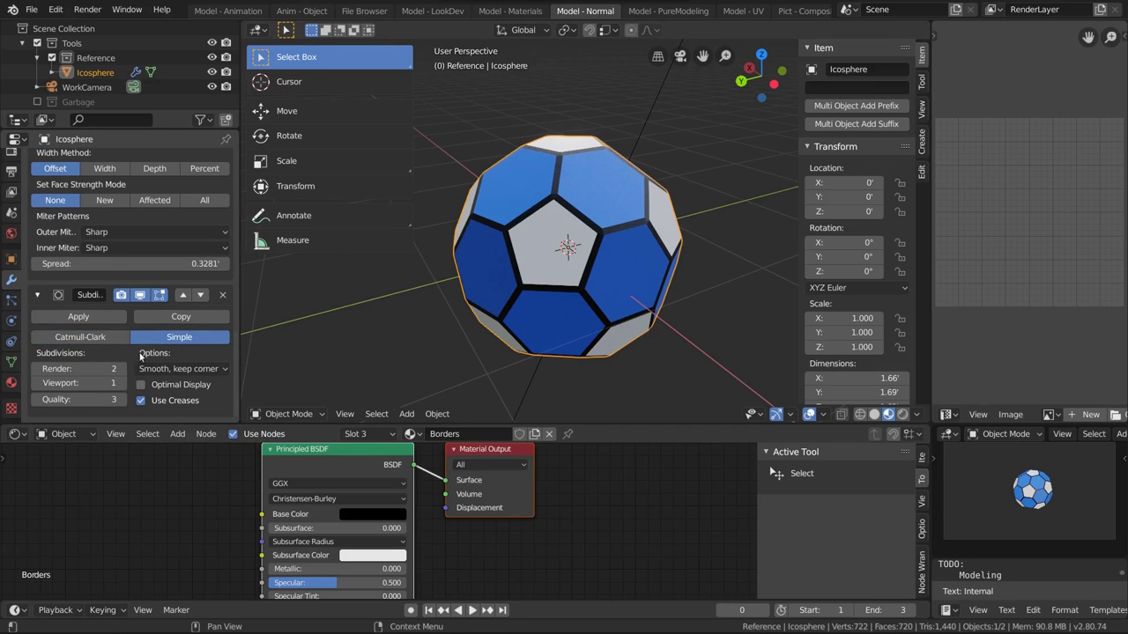
scroll(124, 252, up, 8)
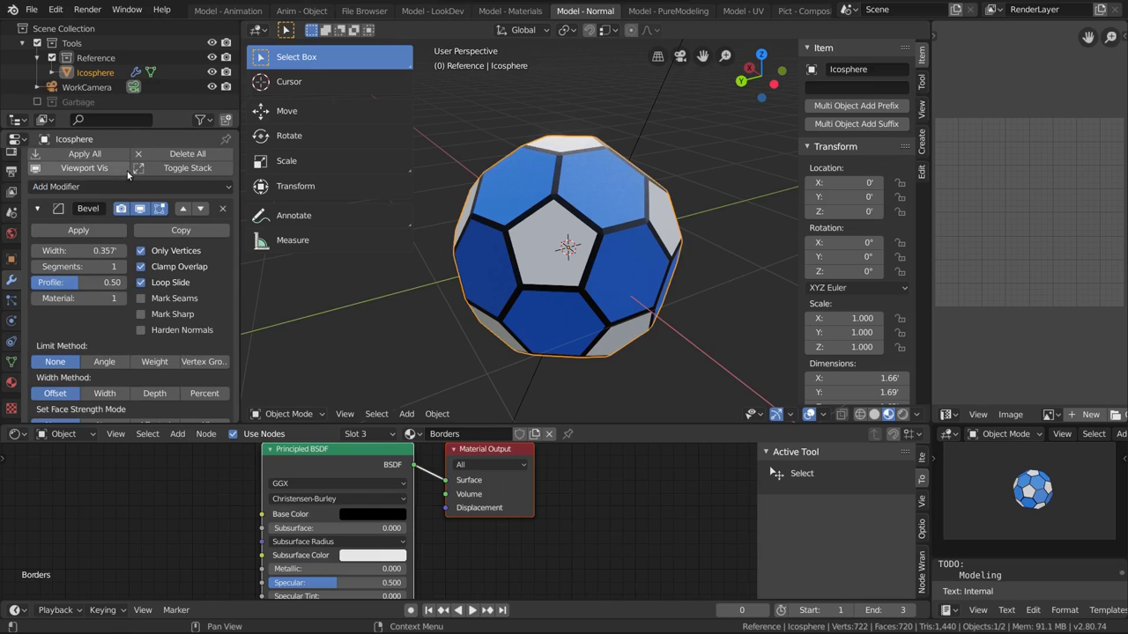
click(128, 187)
click(158, 188)
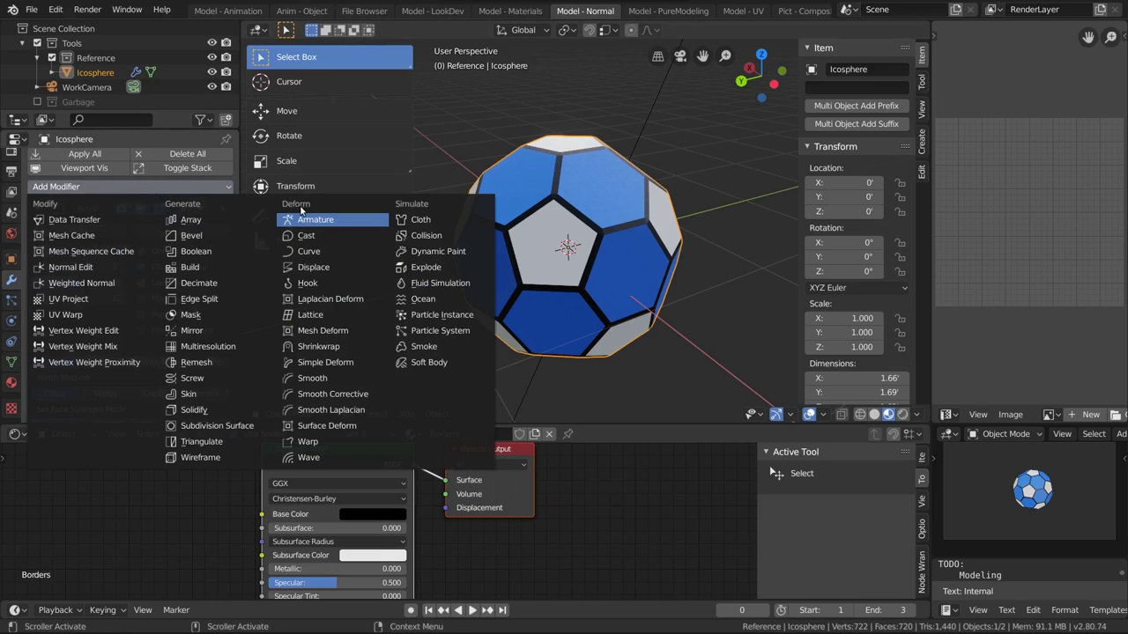
- Add a Cast modifier with factor 1 to round the ball
click(306, 235)
scroll(74, 352, down, 8)
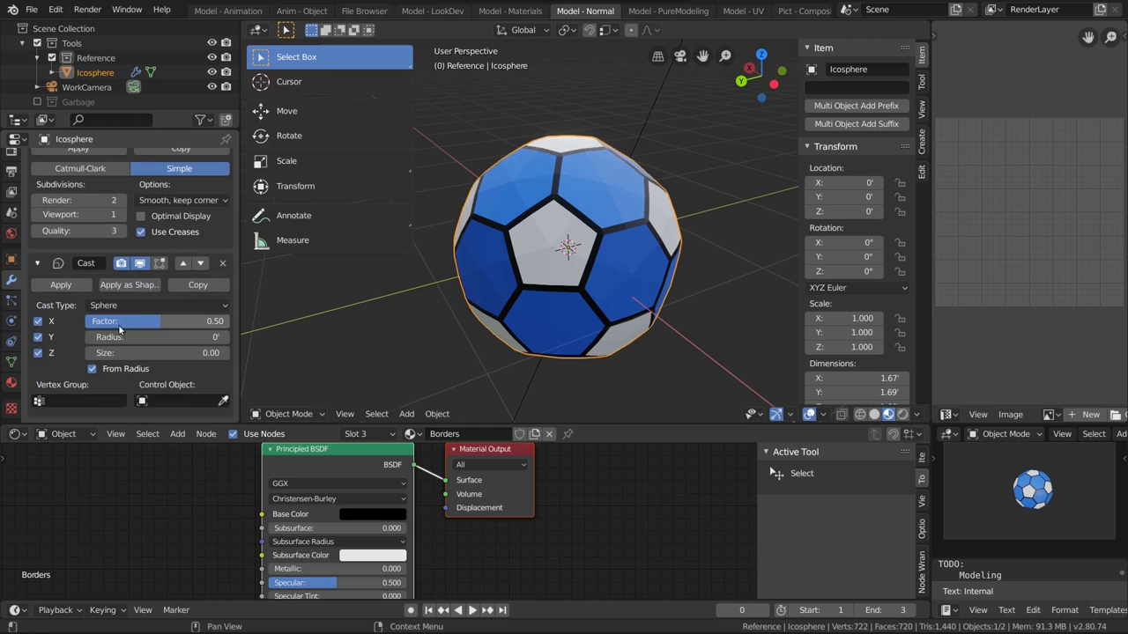
click(167, 321)
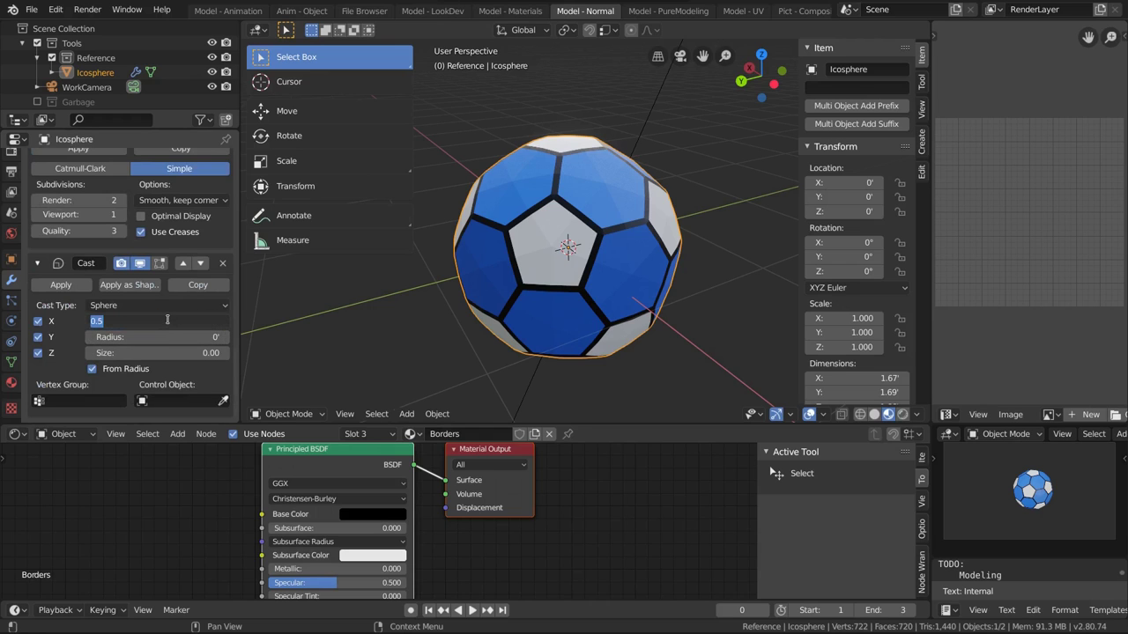
text(1)
key(Return)
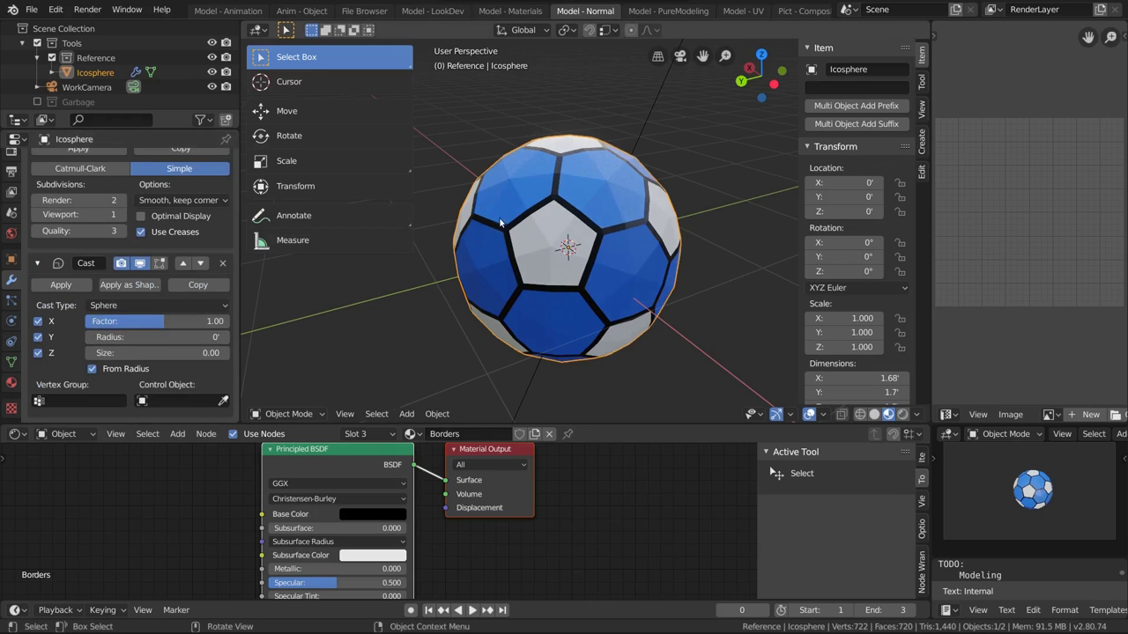
- Shade the ball smooth and raise the viewport subdivision level to 2
middle_drag(577, 233, 414, 176)
right_click(537, 223)
click(529, 220)
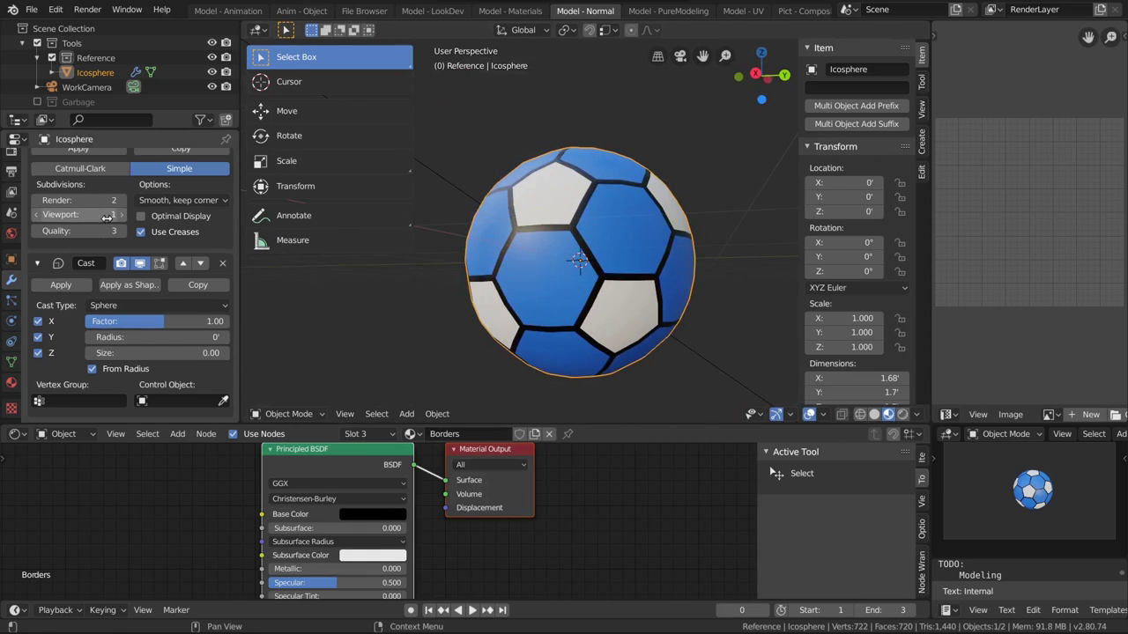
scroll(113, 252, up, 2)
click(121, 265)
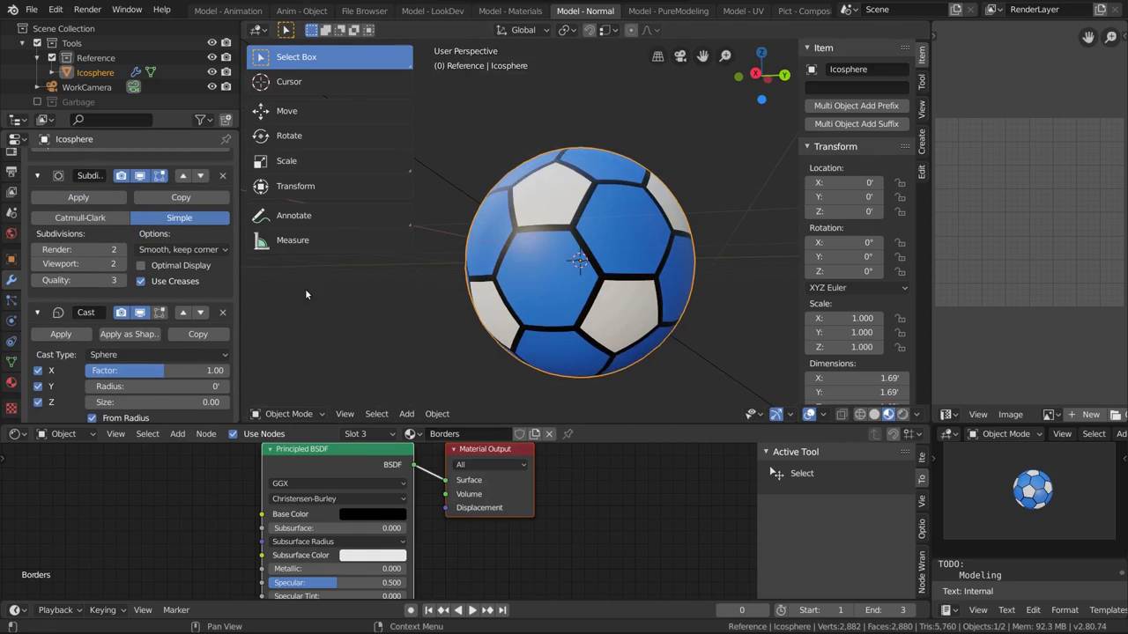
middle_drag(508, 201, 532, 236)
- Duplicate the ball and move the copy along X to about −2.49
key(shift+d)
key(x)
click(561, 255)
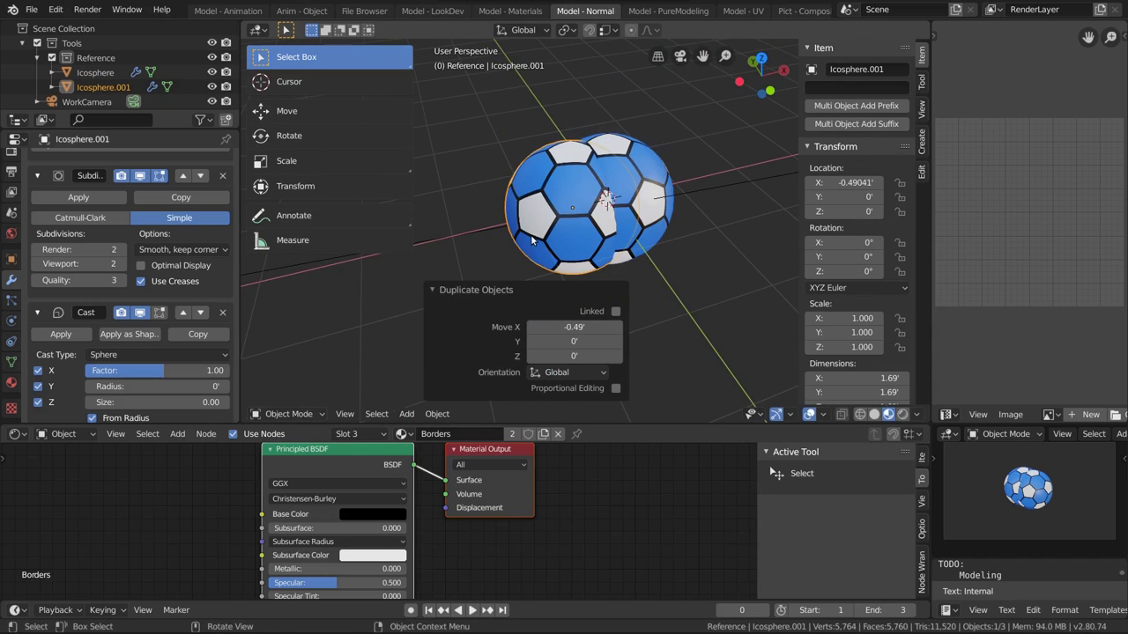
key(g)
key(x)
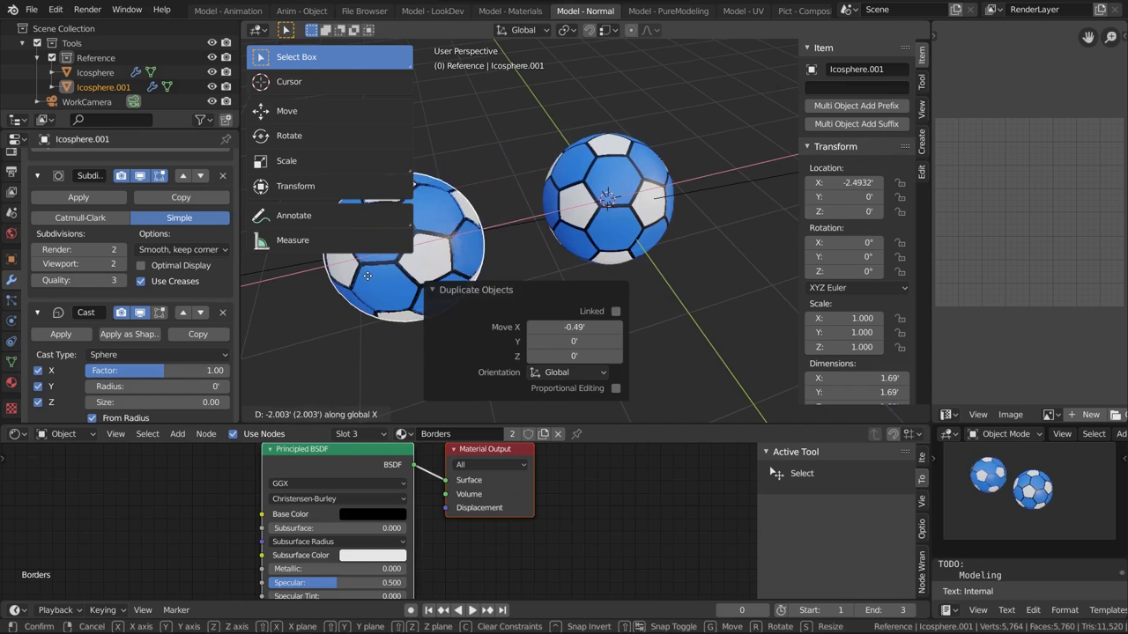
click(343, 289)
shift+middle_drag(344, 289, 506, 258)
key(t)
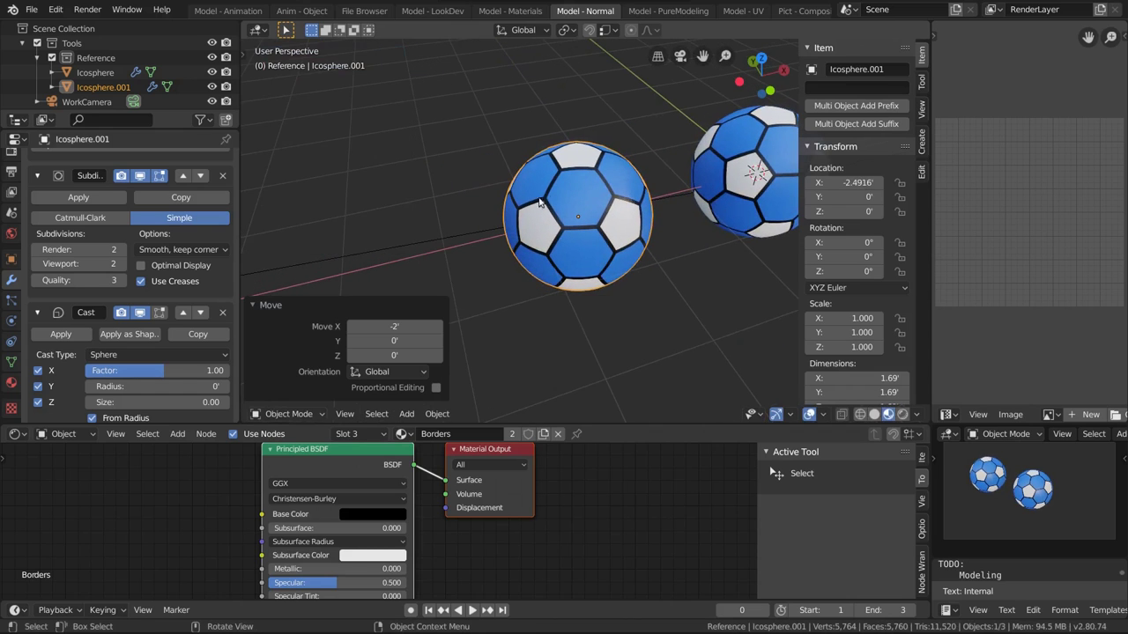
middle_drag(538, 203, 530, 208)
scroll(534, 272, up, 2)
middle_drag(535, 268, 547, 242)
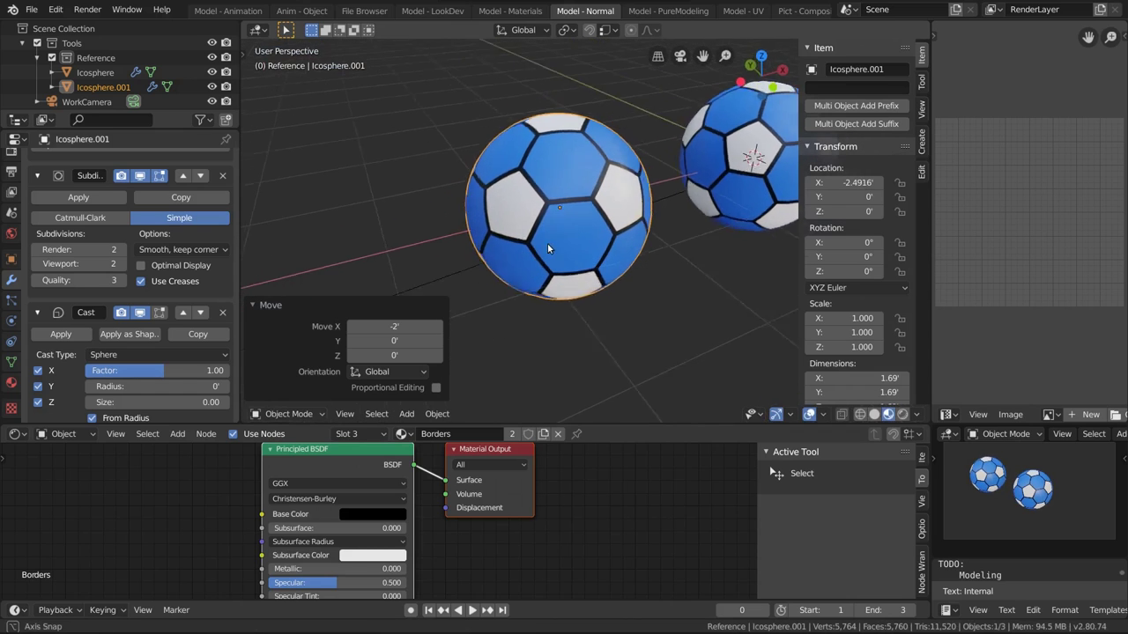
scroll(106, 189, down, 10)
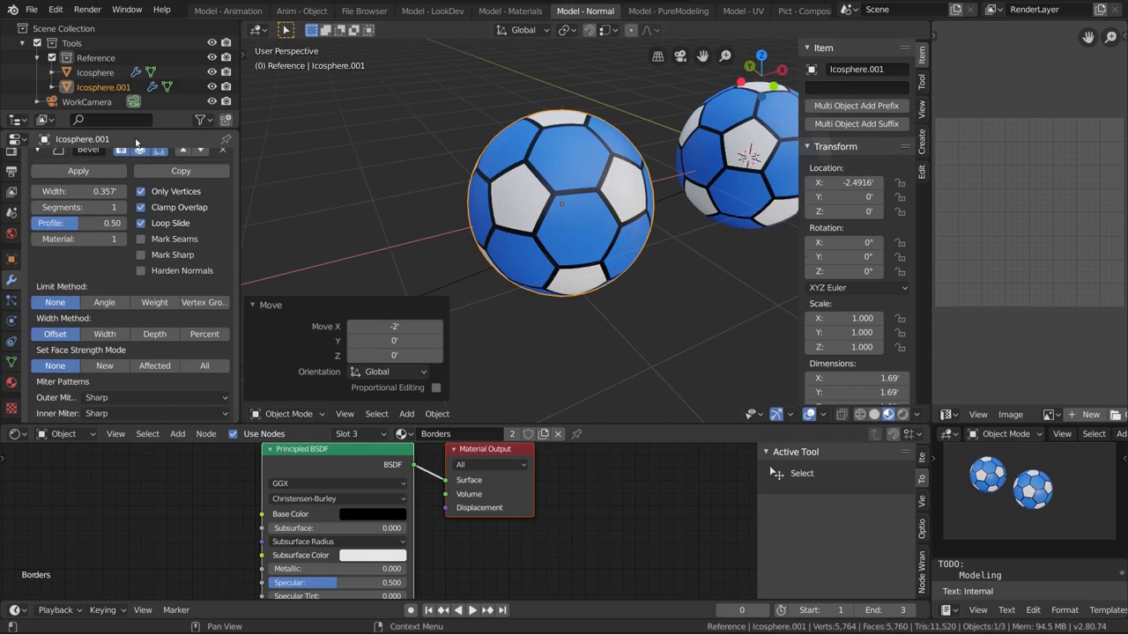
scroll(128, 227, up, 5)
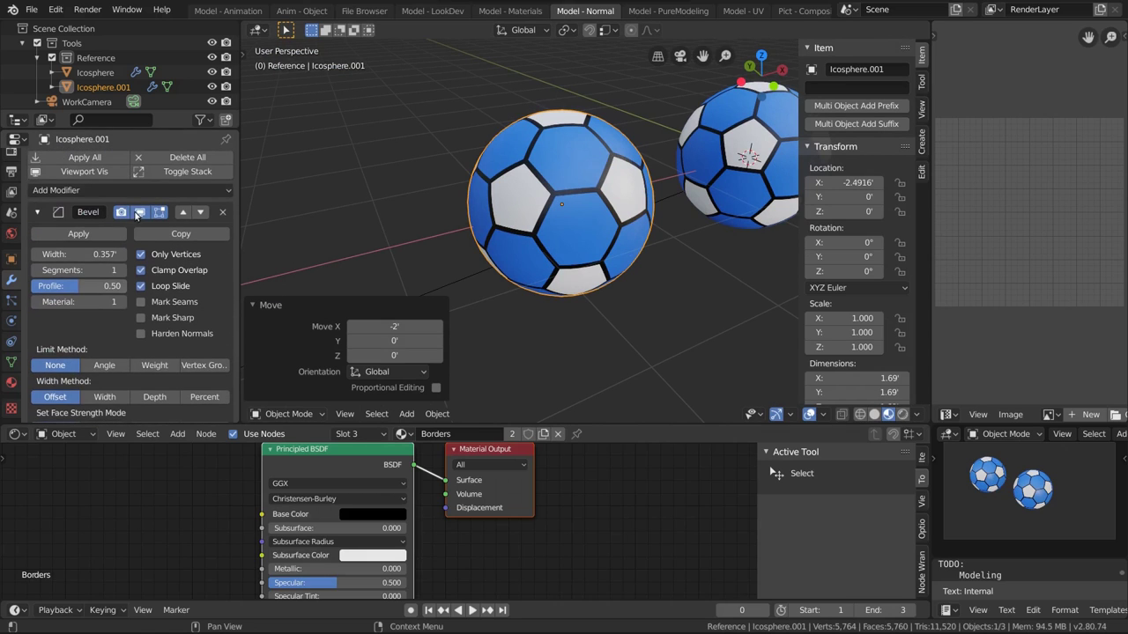
- Apply the Bevel, Subdivision and Cast modifiers on Icosphere.001
click(56, 233)
click(58, 230)
click(54, 231)
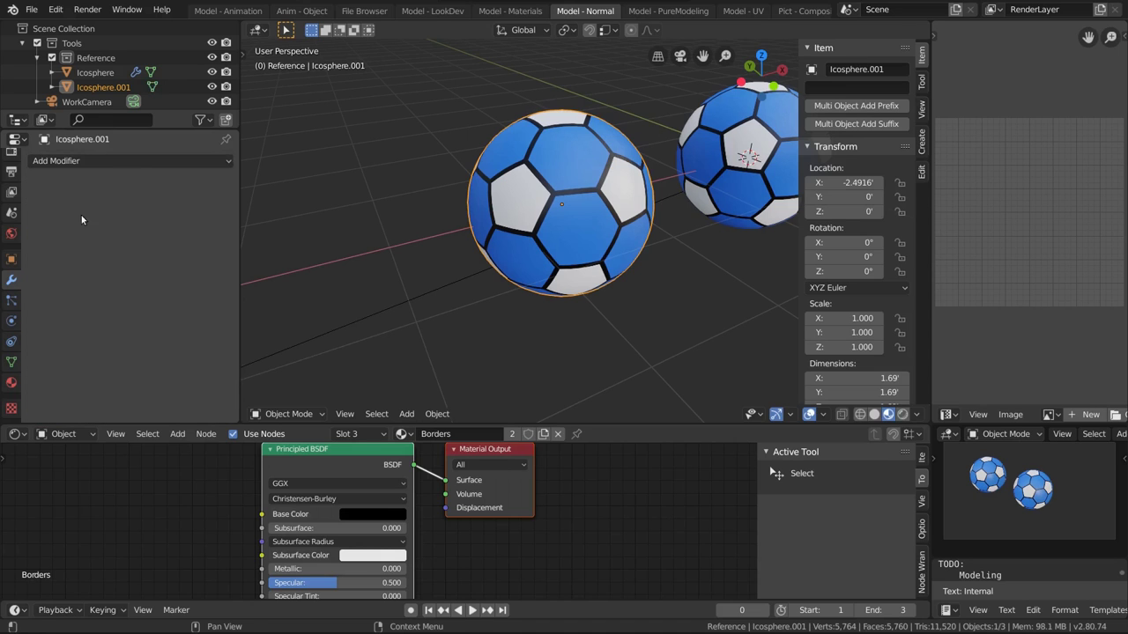
middle_drag(566, 172, 447, 210)
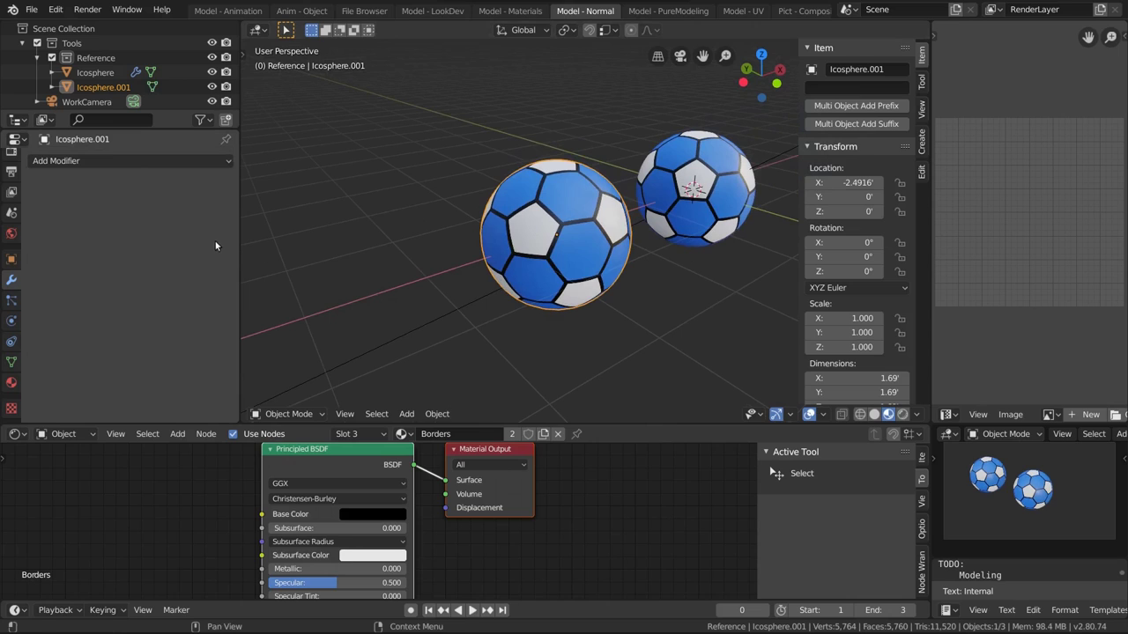
- Put the copied ball in Edit Mode and select all faces using the Borders material
key(ctrl+Tab)
click(567, 248)
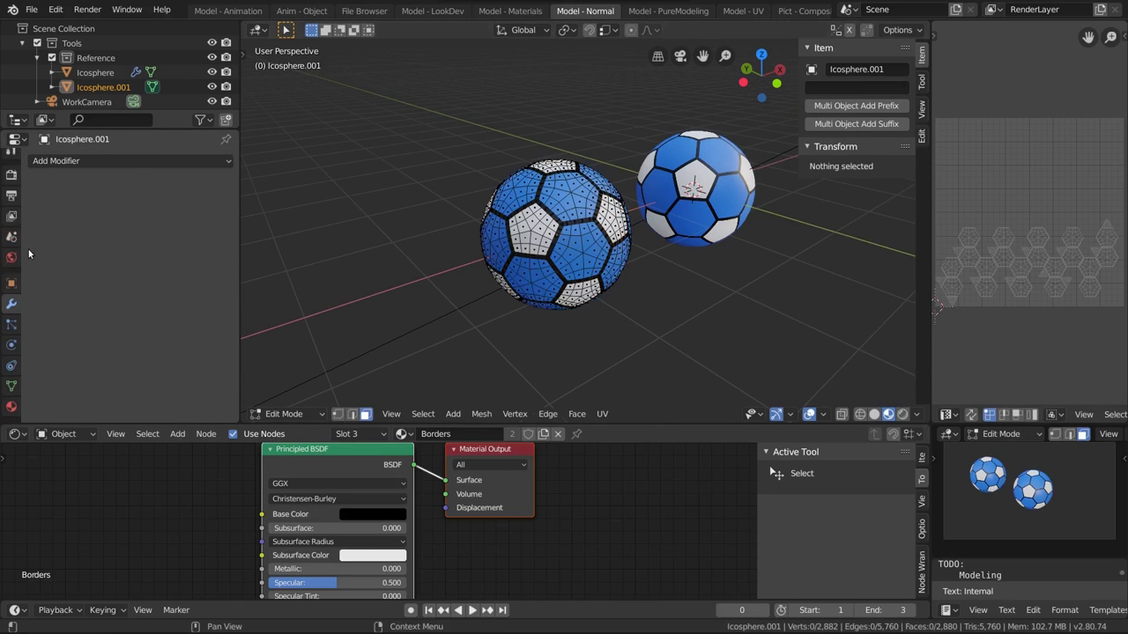
click(11, 407)
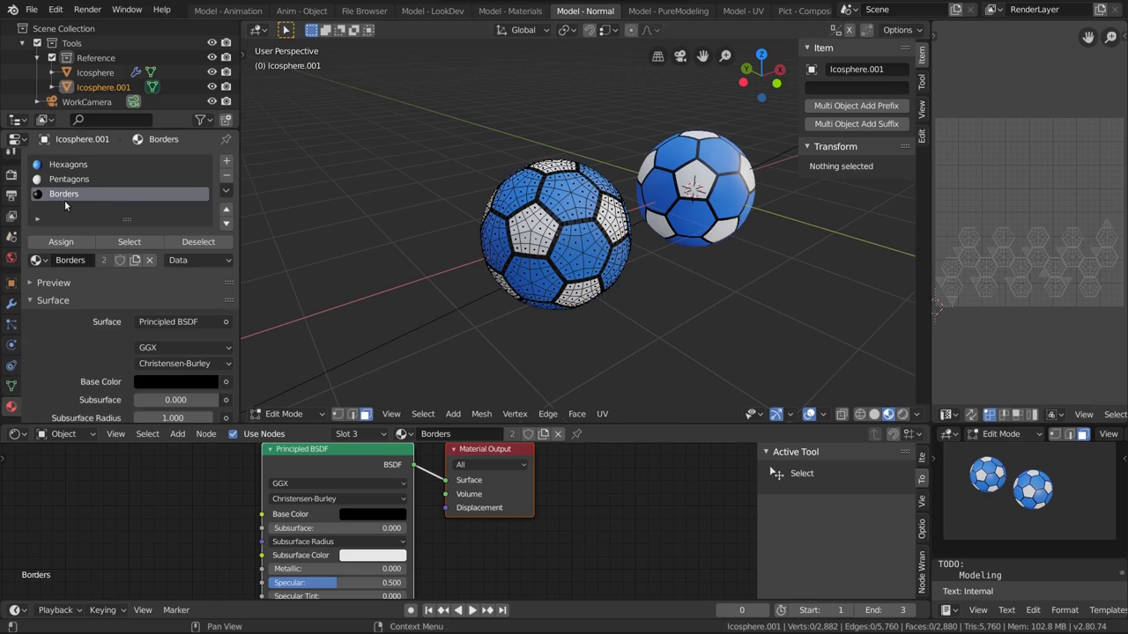
click(128, 245)
- Extrude the Borders faces in place and scale them to 0.957
key(KP_Decimal)
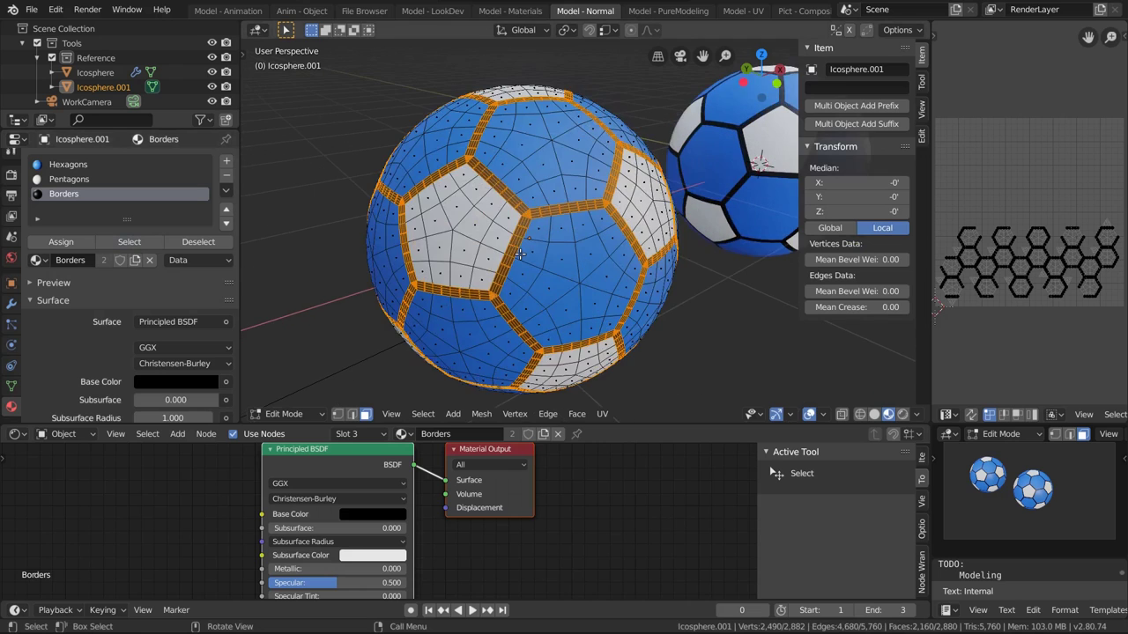
middle_drag(523, 252, 533, 249)
middle_drag(409, 255, 421, 246)
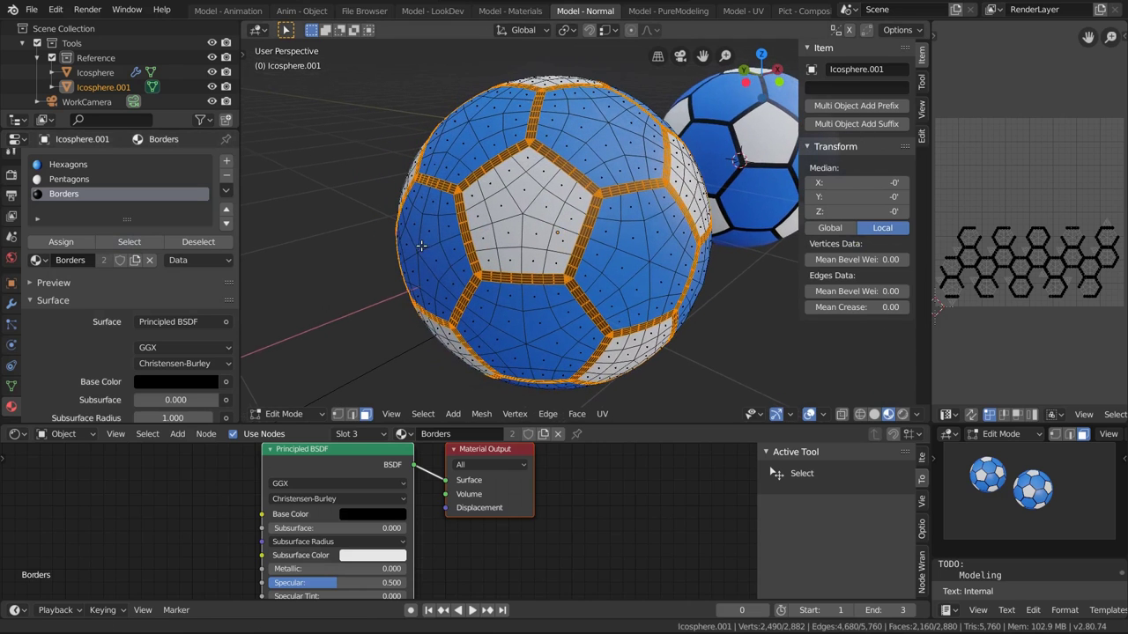
key(e)
right_click(523, 328)
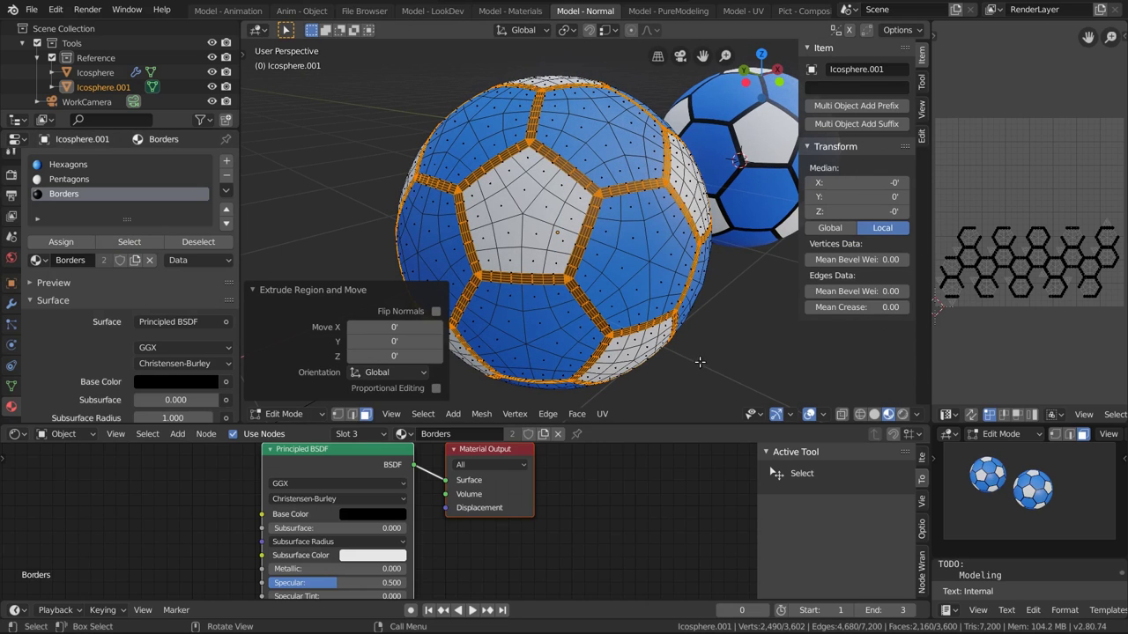
key(s)
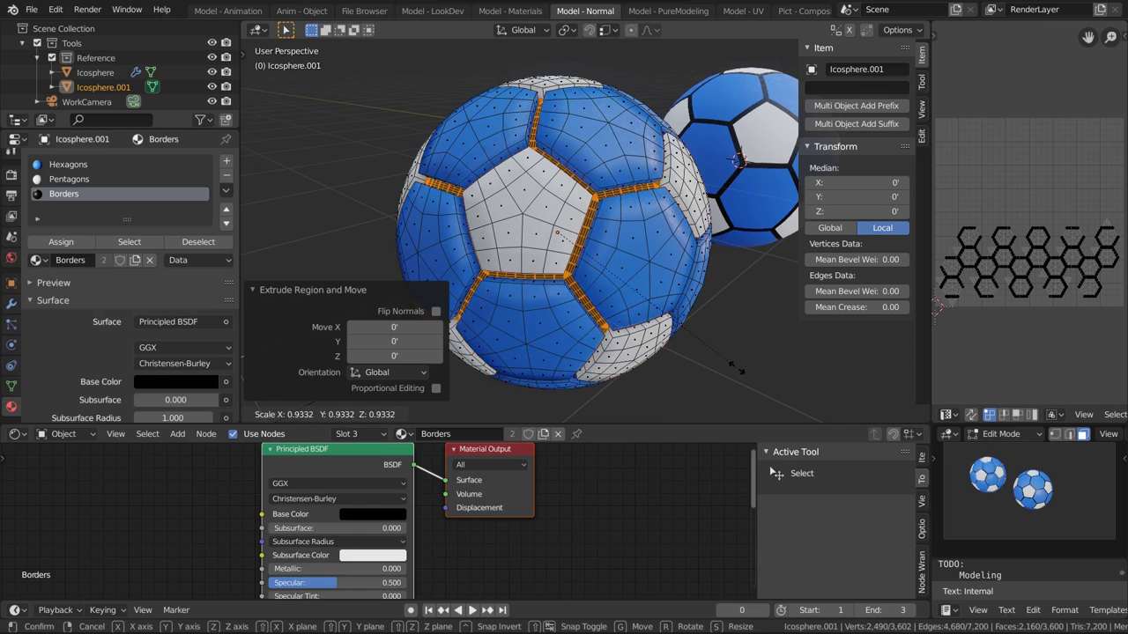
click(740, 370)
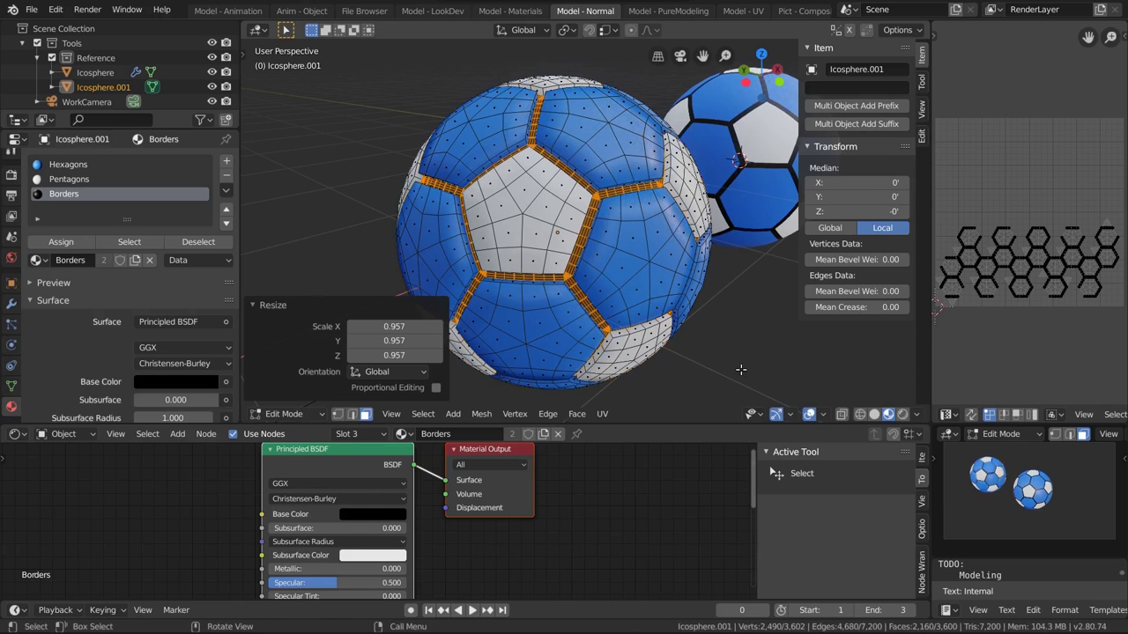
key(ctrl+Tab)
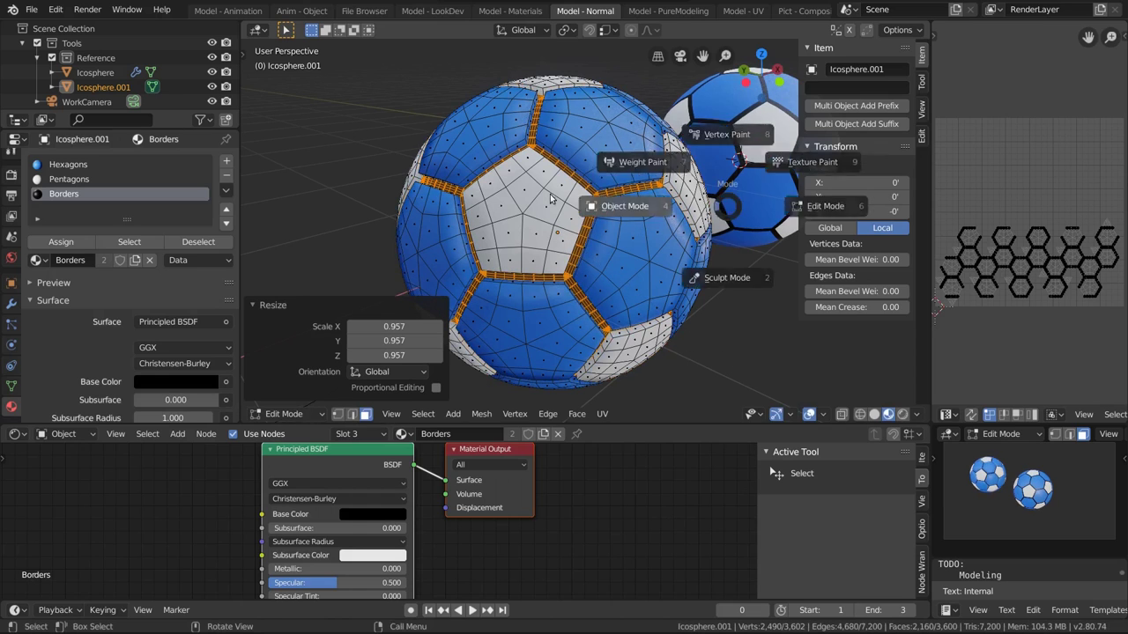
- Back in Object Mode, give Icosphere.001 a level-2 Subdivision Surface
click(538, 196)
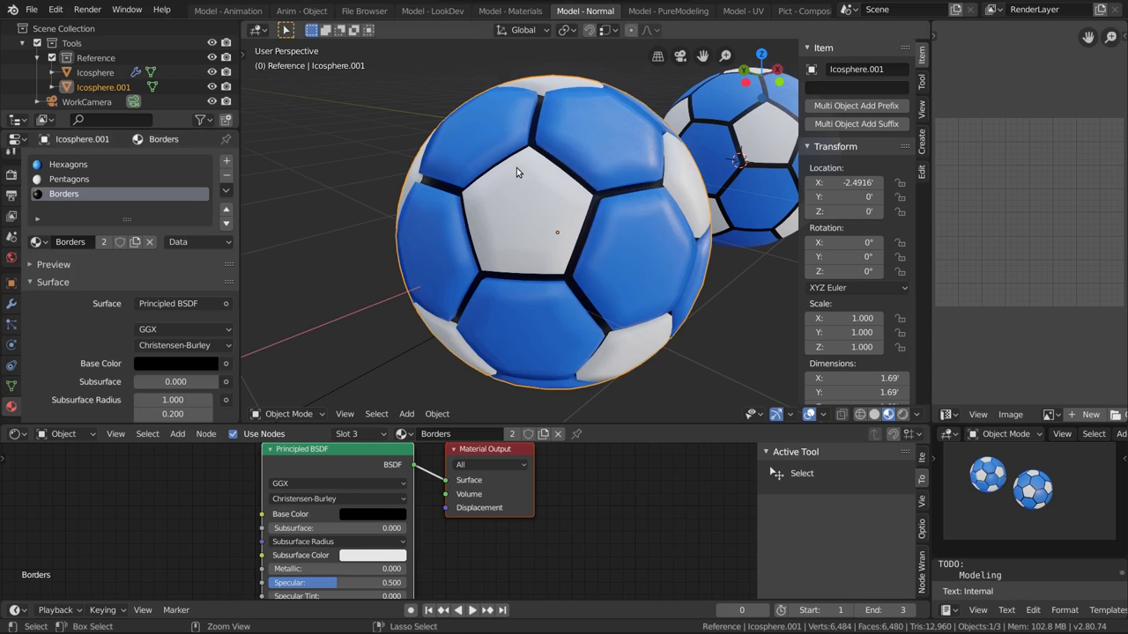
key(ctrl+2)
middle_drag(508, 171, 567, 223)
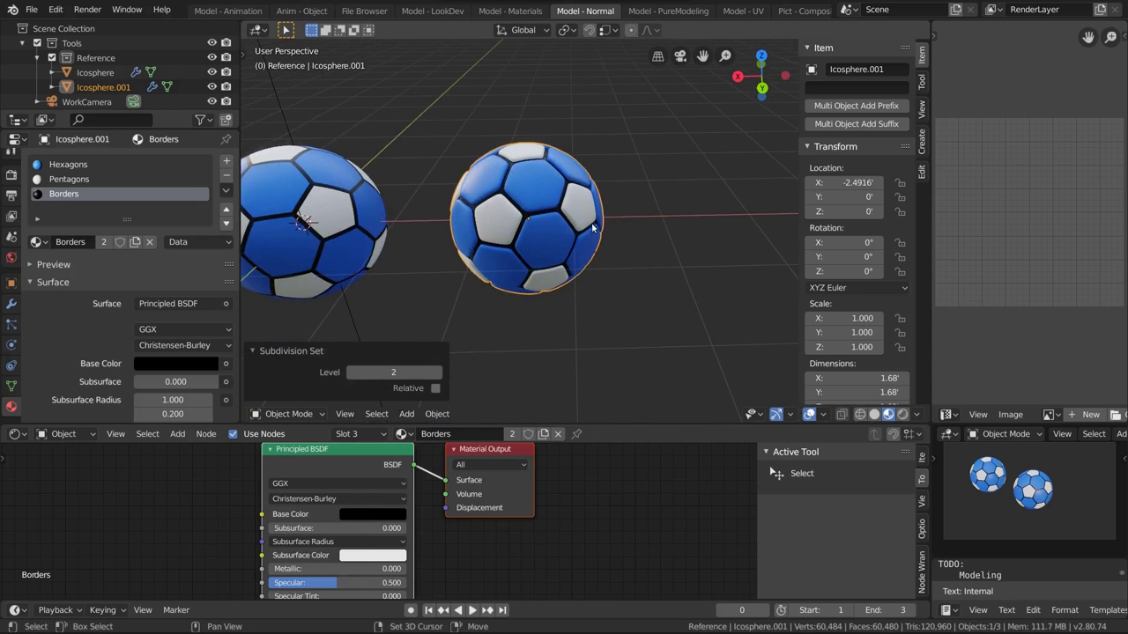
- Duplicate the puffy ball as Icosphere.002 and move it along X to −4.9018
key(shift+d)
key(x)
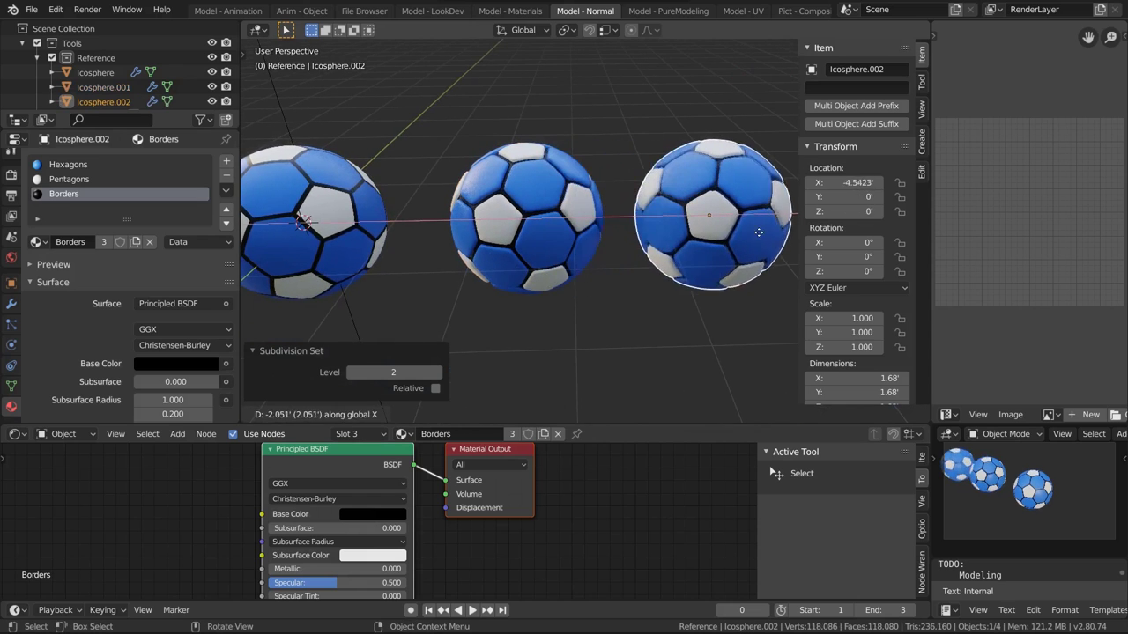
click(763, 231)
key(KP_Decimal)
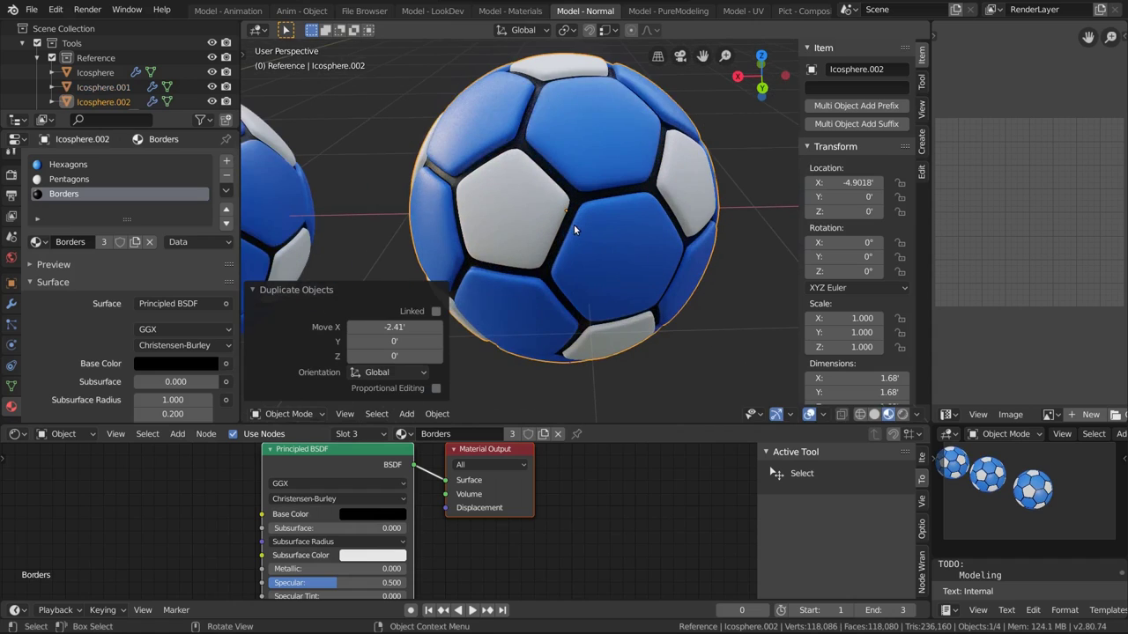
- Scale Icosphere.002's selected seam faces to 1.152 in Edit Mode, then return to Object Mode
key(Tab)
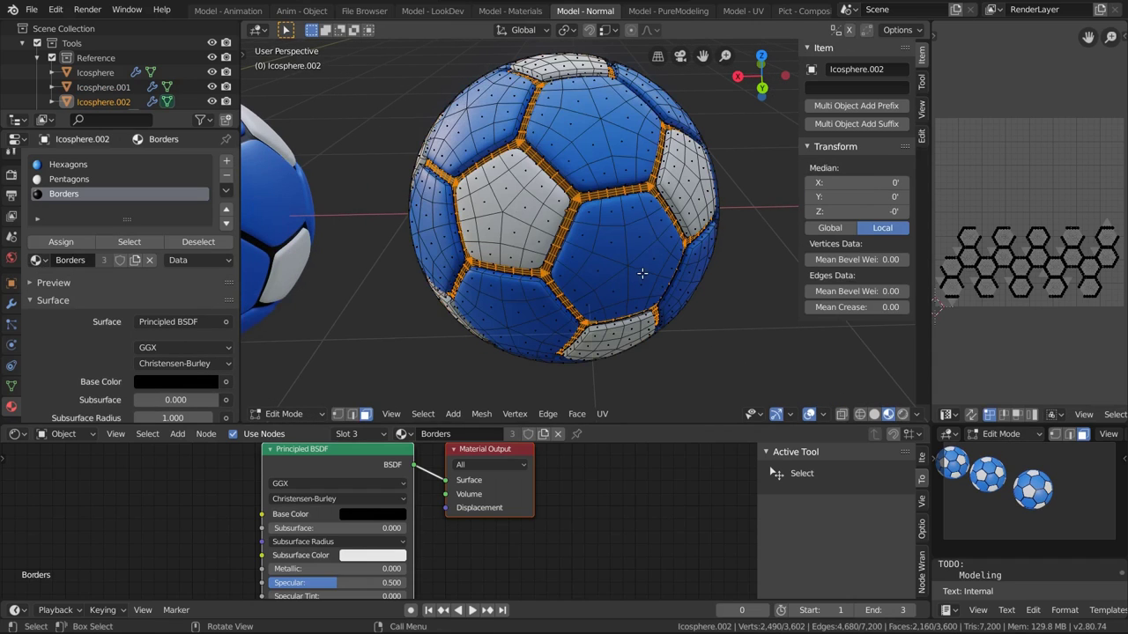
scroll(642, 274, down, 4)
key(s)
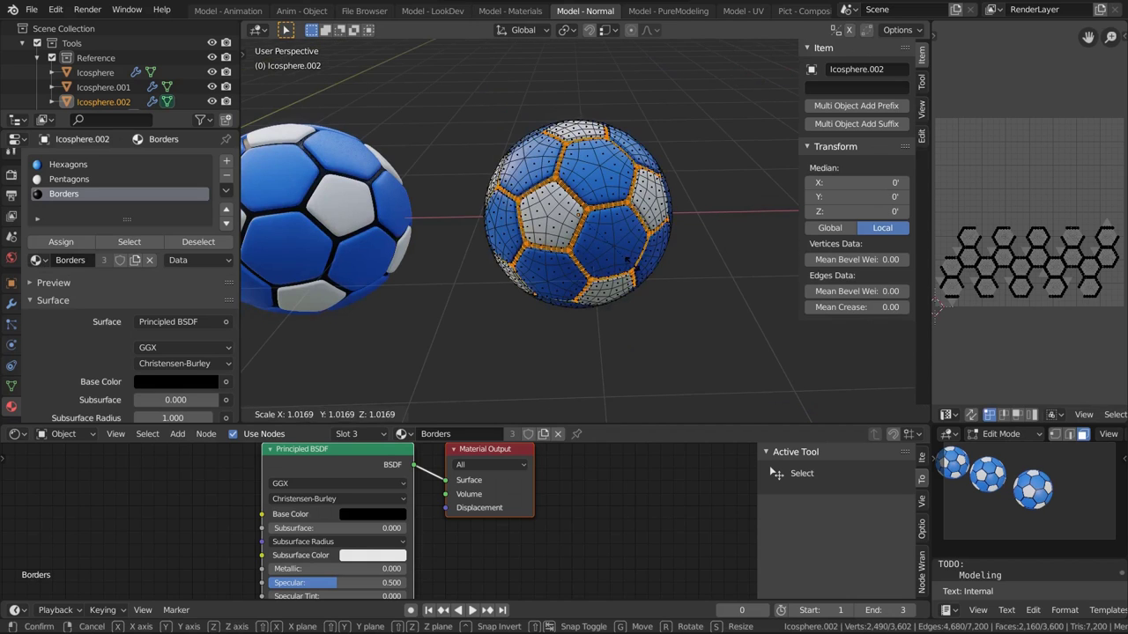
click(599, 251)
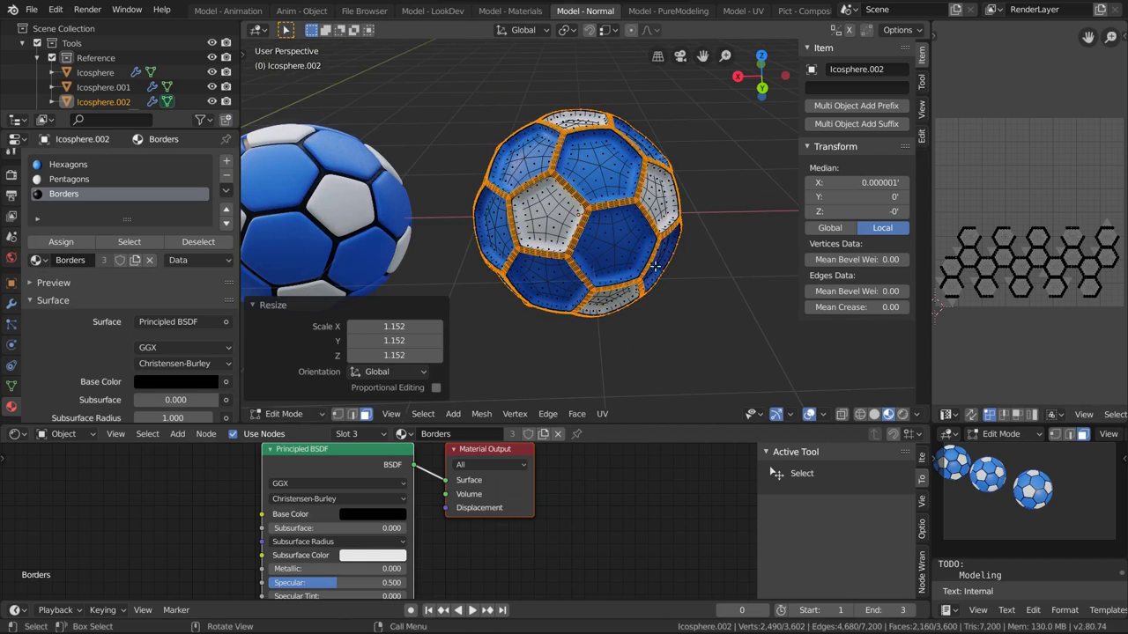
key(ctrl+Tab)
click(572, 250)
middle_drag(572, 250, 553, 235)
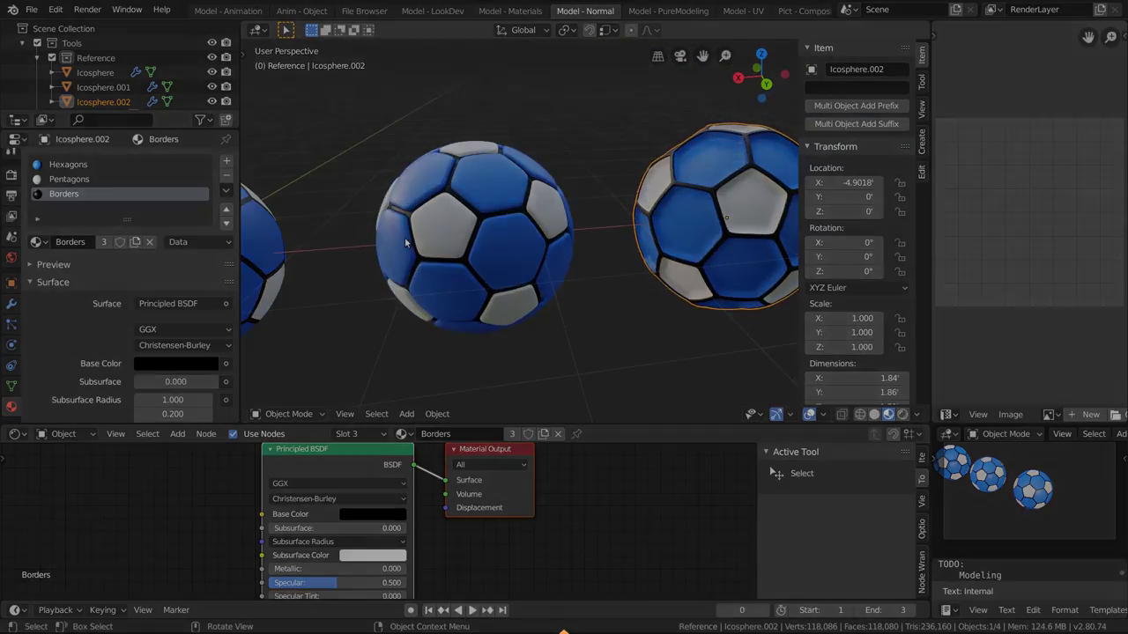